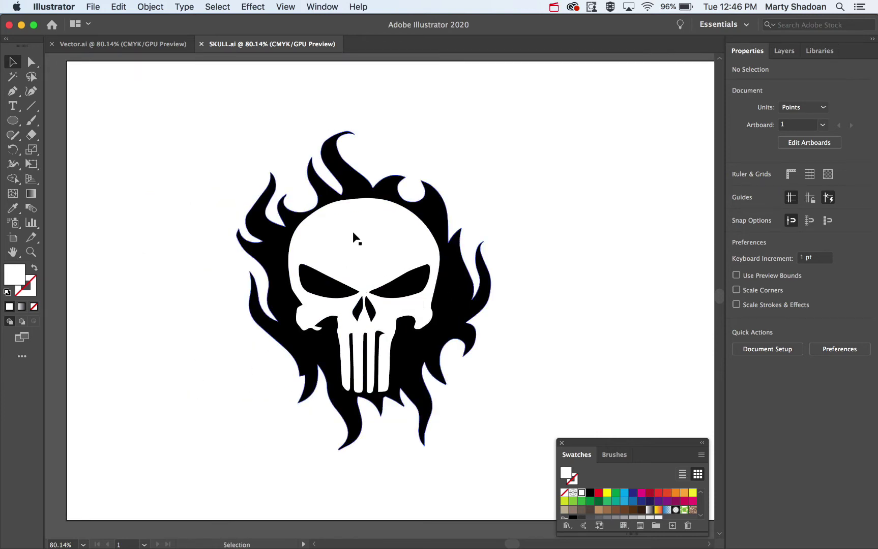
# Step: Select the flaming skull's compound path for direct selection and examine its anchor points up close at 200%
pyautogui.hscroll(5, 346, 239)
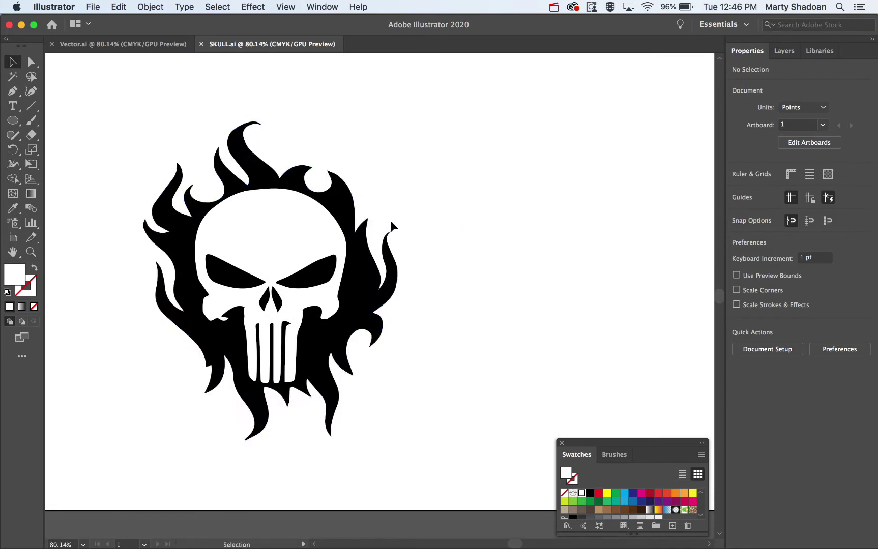
pyautogui.press('space')
pyautogui.moveTo(405, 208); pyautogui.dragTo(491, 235)
pyautogui.press('a')
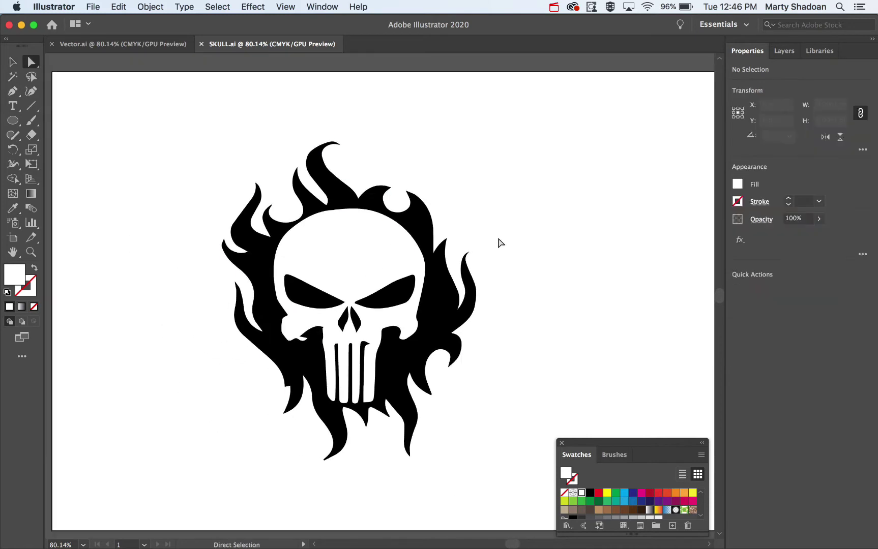
pyautogui.click(422, 224)
pyautogui.press('super+plus')
pyautogui.press('super+plus')
pyautogui.press('super+plus')
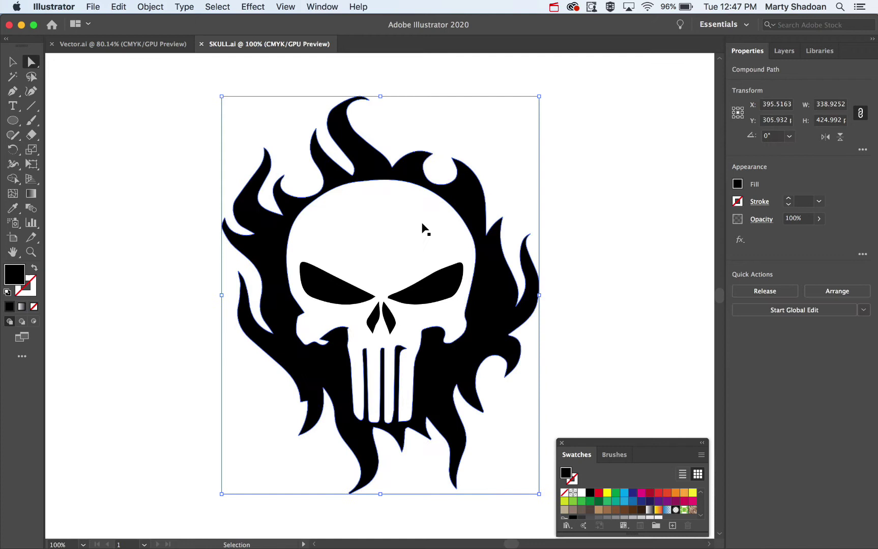
pyautogui.moveTo(467, 186); pyautogui.dragTo(436, 212)
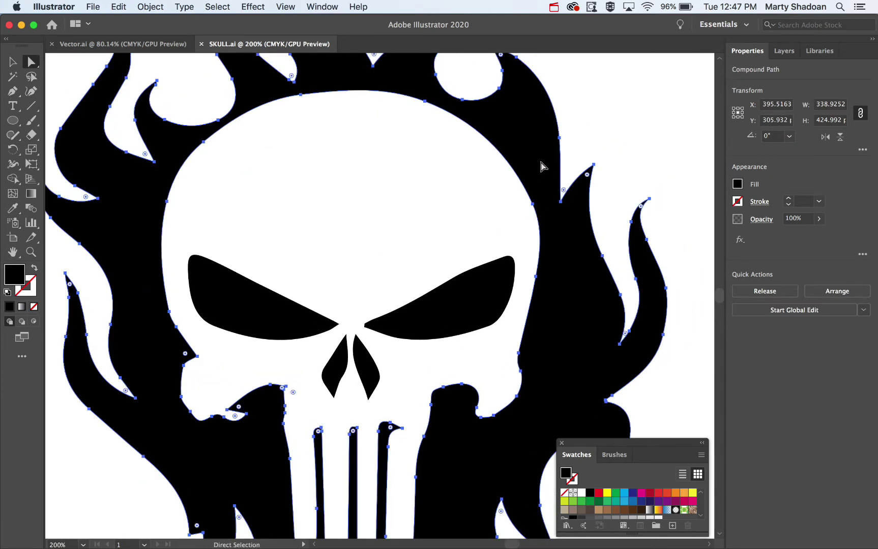
pyautogui.hscroll(5, 570, 239)
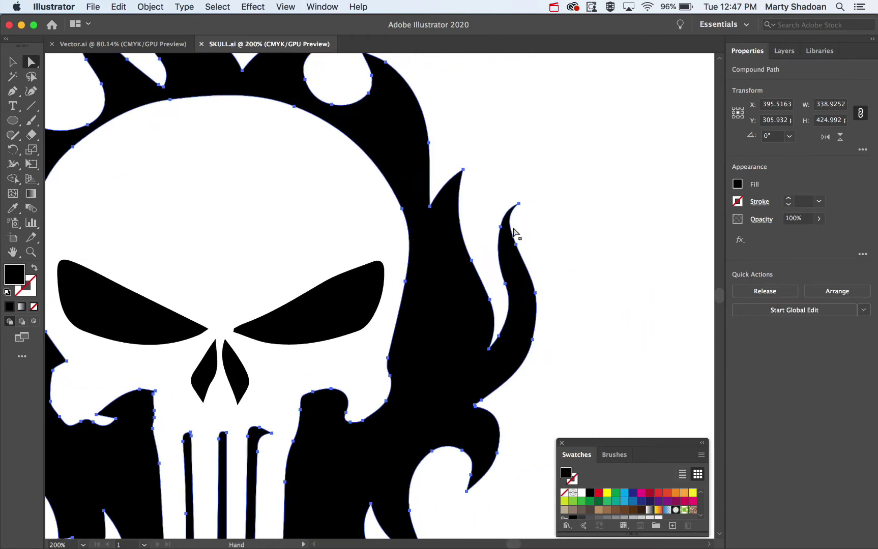
# Step: Try pulling the tip anchor point of the inner flame beside the skull's right side outward, and undo the move
pyautogui.click(463, 159)
pyautogui.moveTo(462, 171); pyautogui.dragTo(497, 192)
pyautogui.press('super+z')
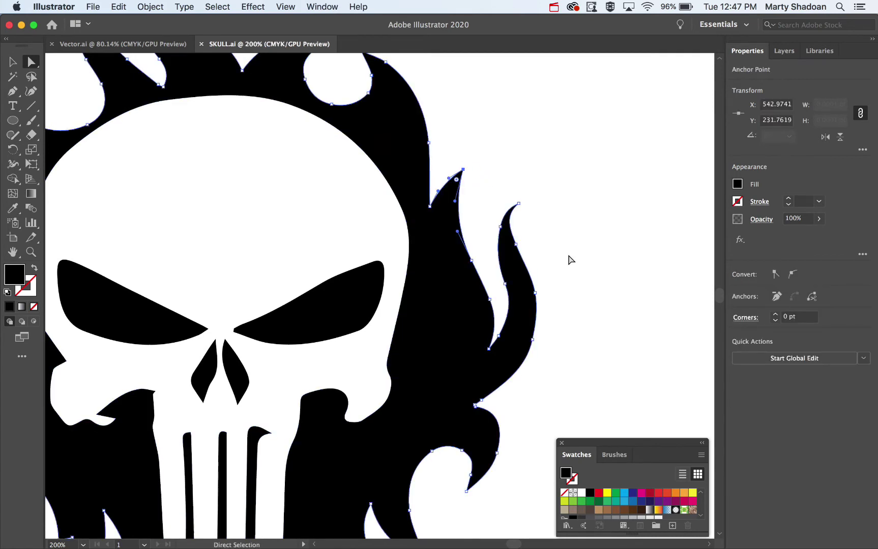
# Step: Deselect the skull and examine the edges of its right eye and face at magnifications up to 3200%
pyautogui.click(586, 240)
pyautogui.hotkey('ctrl', '=')
pyautogui.hotkey('ctrl', '=')
pyautogui.hotkey('ctrl', '=')
pyautogui.hotkey('ctrl', '=')
pyautogui.hotkey('ctrl', '=')
pyautogui.hotkey('ctrl', '=')
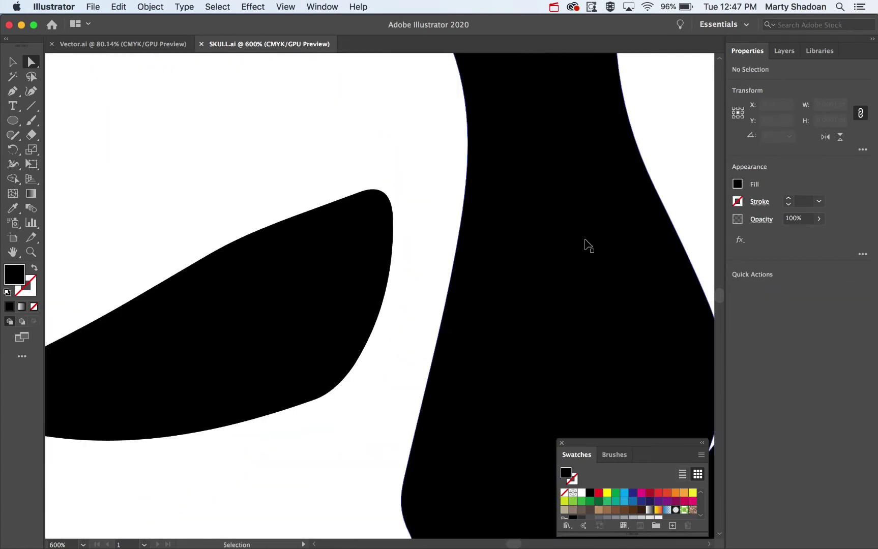
pyautogui.hotkey('ctrl', '=')
pyautogui.hotkey('ctrl', '=')
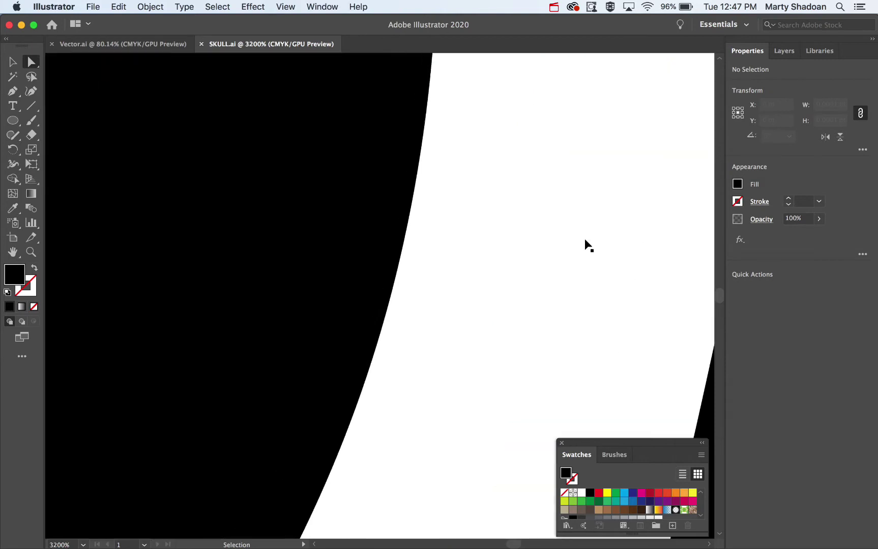
pyautogui.hotkey('ctrl', '-')
pyautogui.hotkey('ctrl', '-')
pyautogui.hotkey('ctrl', '-')
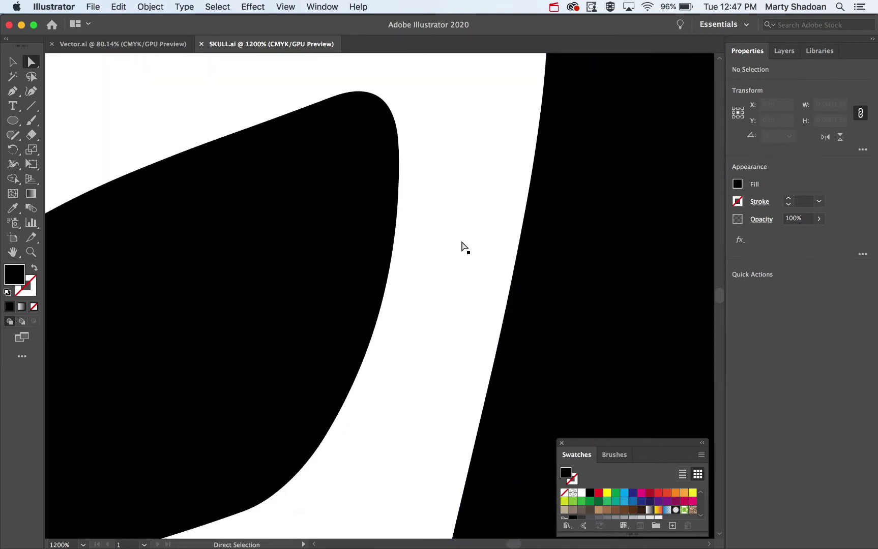
# Step: Try pulling the upper outer anchor point of the skull's right eye outward, and undo the move
pyautogui.click(396, 211)
pyautogui.click(398, 191)
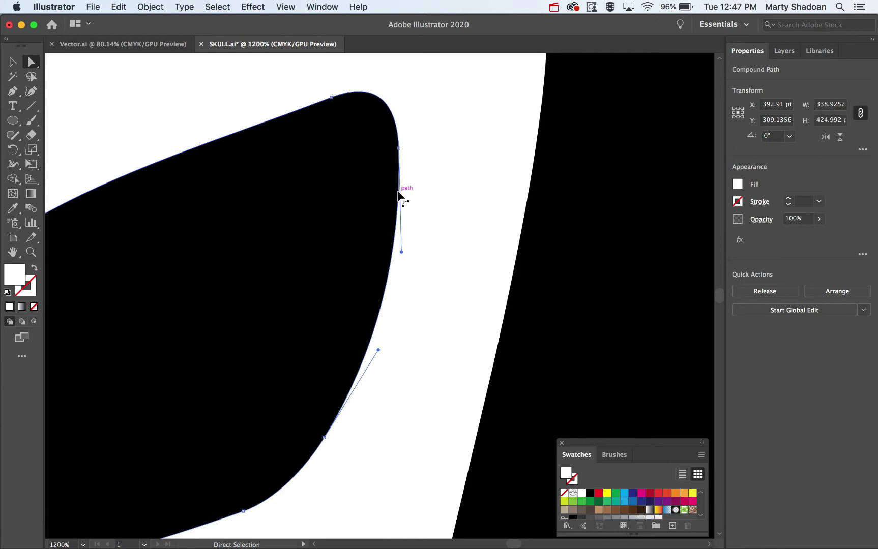
pyautogui.moveTo(399, 148); pyautogui.dragTo(479, 169)
pyautogui.press('super+z')
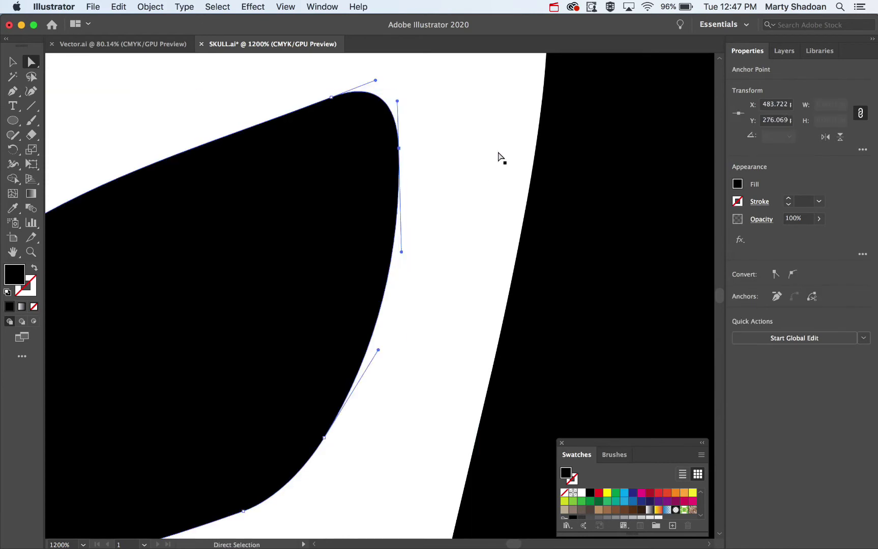
pyautogui.hotkey('ctrl', 'z')
# Step: Deselect the artwork and undo the remaining edits to the vector skull
pyautogui.hotkey('ctrl', '-')
pyautogui.hotkey('ctrl', '-')
pyautogui.hotkey('ctrl', '-')
pyautogui.hotkey('ctrl', '-')
pyautogui.hotkey('ctrl', '-')
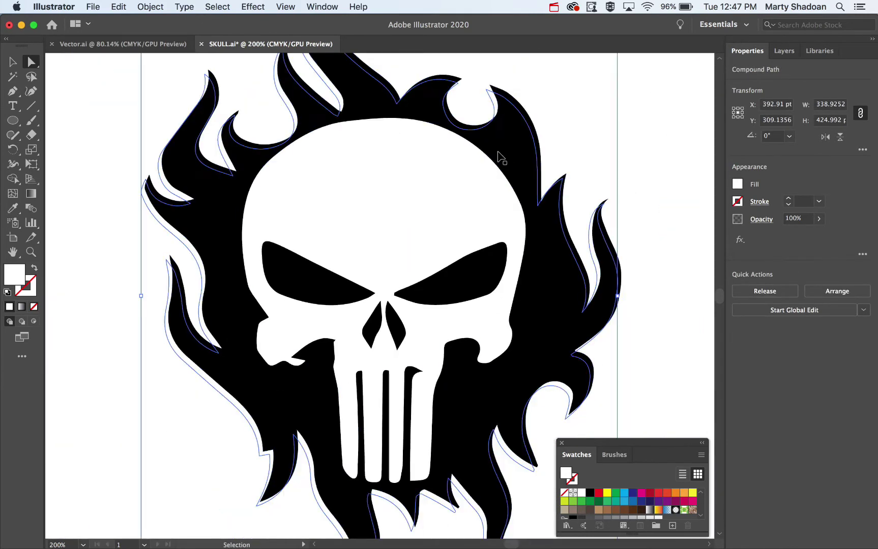
pyautogui.hotkey('ctrl', '-')
pyautogui.hotkey('ctrl', '-')
pyautogui.hotkey('ctrl', '-')
pyautogui.press('v')
pyautogui.click(481, 203)
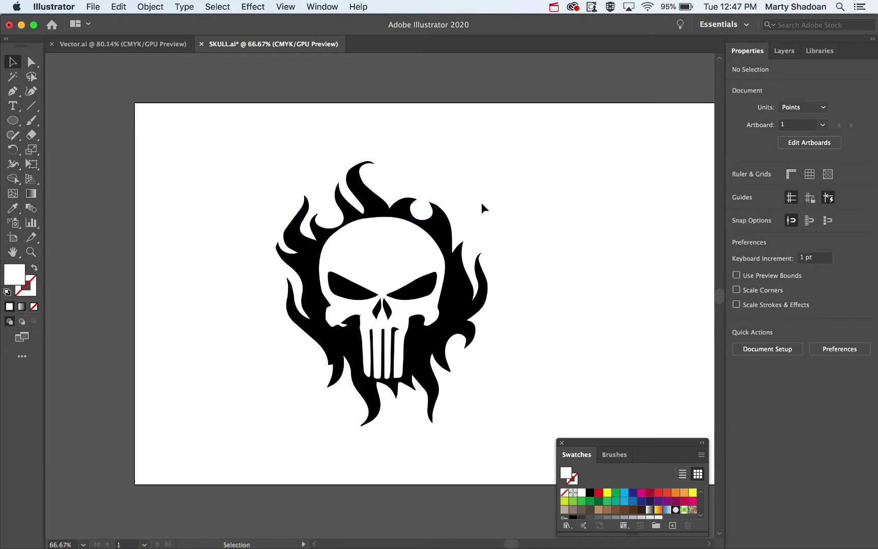
pyautogui.hotkey('ctrl', 'z')
pyautogui.hotkey('ctrl', 'z')
# Step: Place SKULL.jpg as a linked image at its original size and position it beside the vector skull at the same height
pyautogui.moveTo(498, 216); pyautogui.dragTo(321, 206)
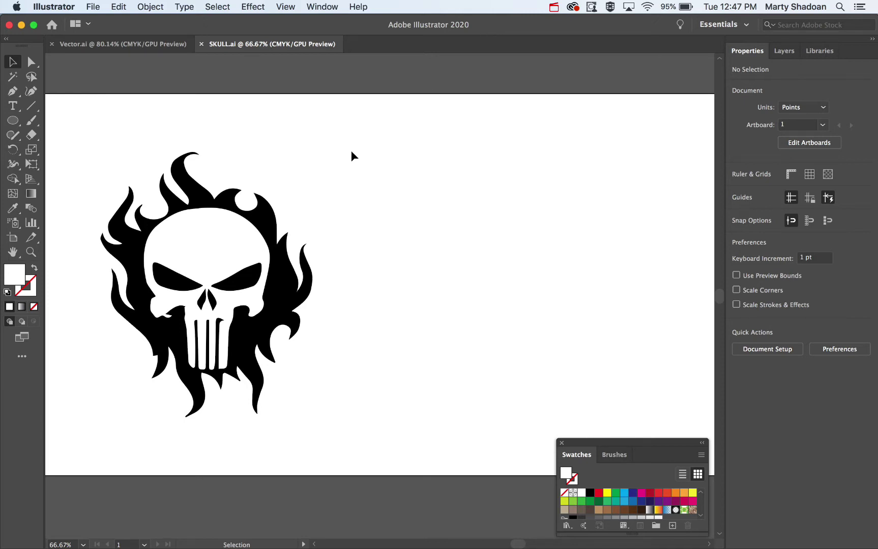
pyautogui.hscroll(1, 351, 151)
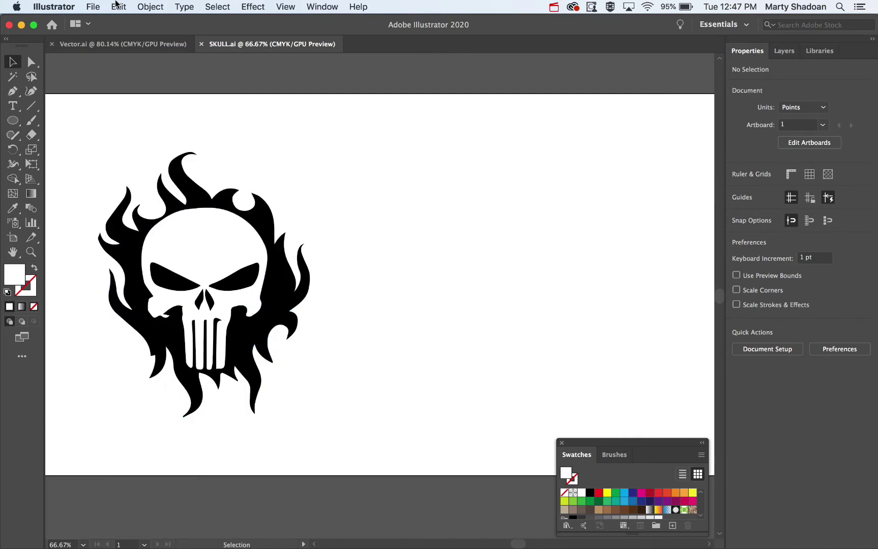
pyautogui.click(92, 6)
pyautogui.click(119, 187)
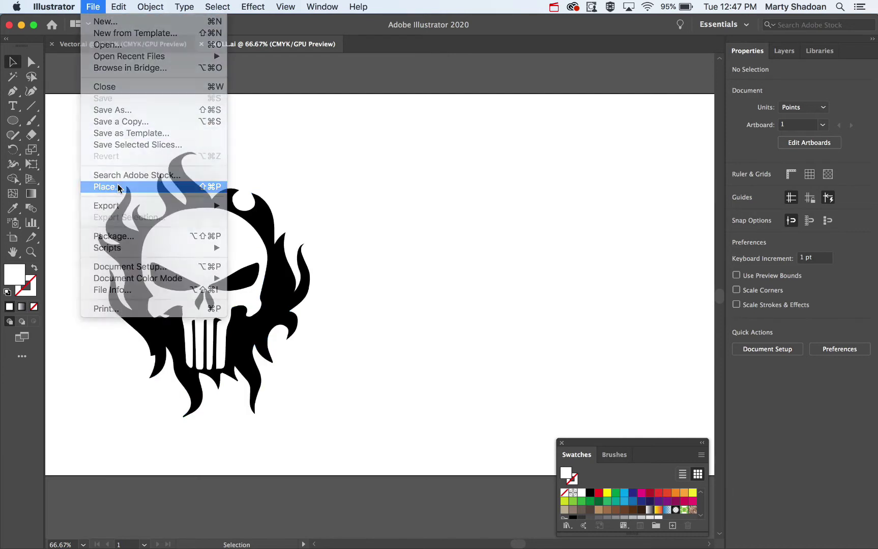
pyautogui.click(380, 117)
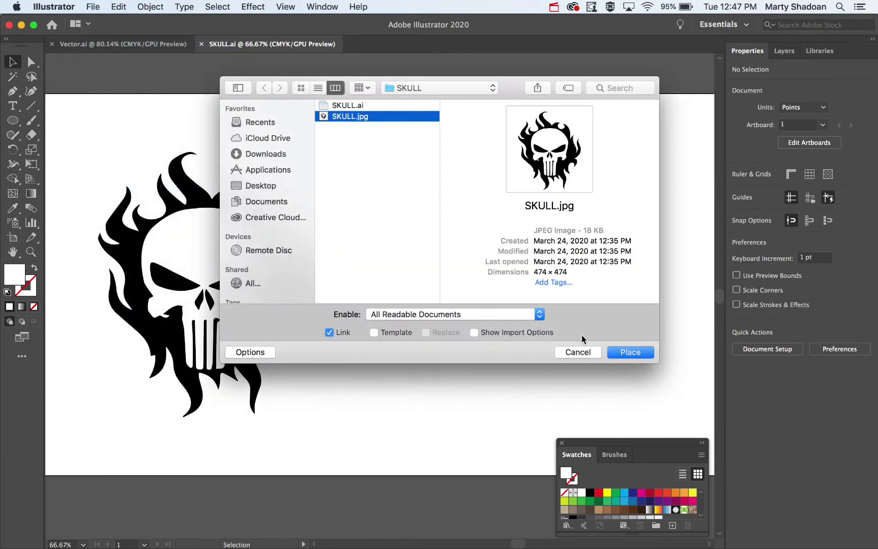
pyautogui.click(630, 352)
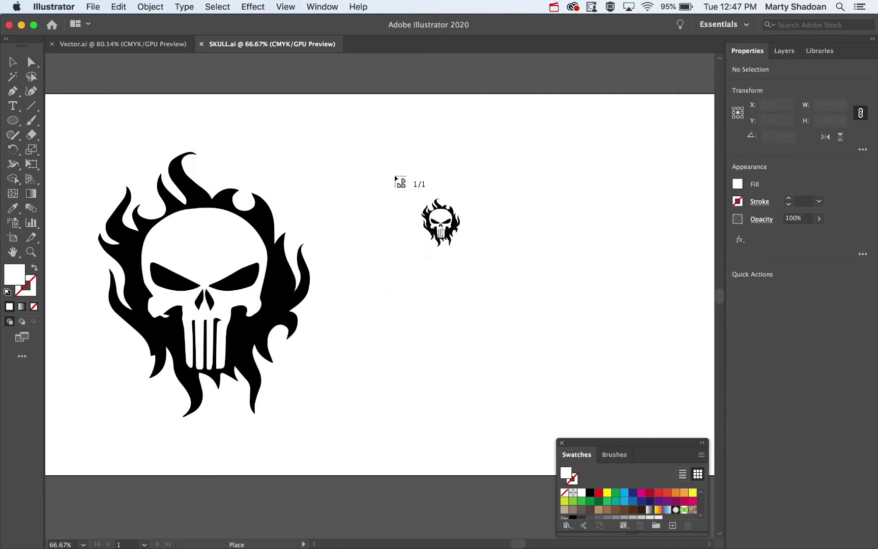
pyautogui.click(361, 165)
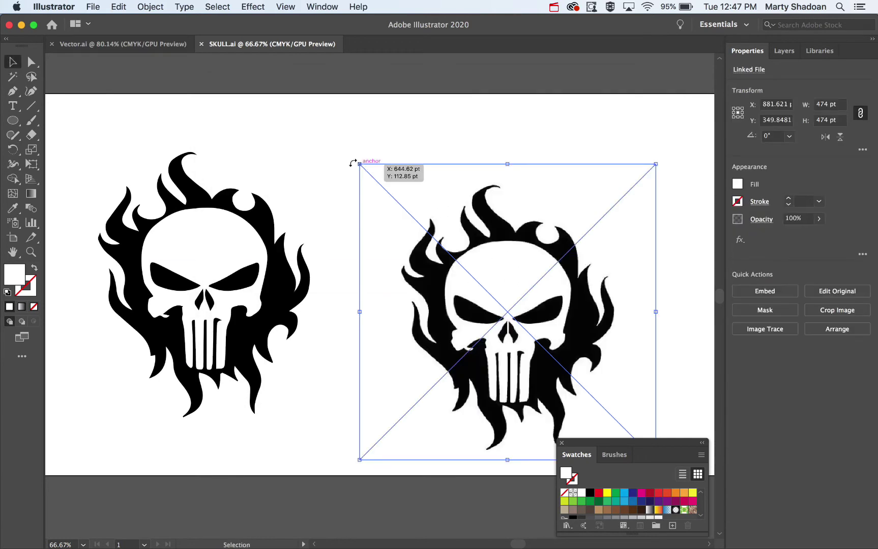
pyautogui.click(309, 152)
pyautogui.moveTo(519, 210); pyautogui.dragTo(497, 174)
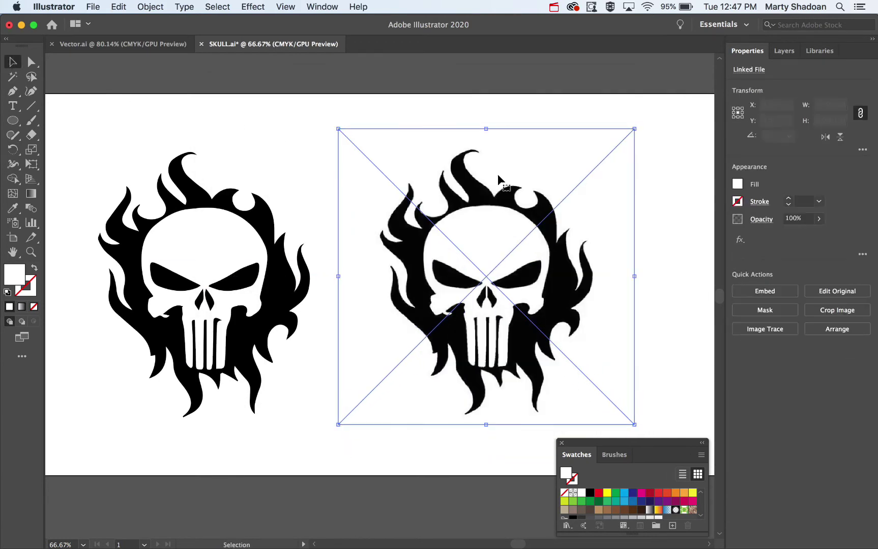
# Step: Deselect the placed image and examine the edges of its upper flames at 300% magnification
pyautogui.click(468, 109)
pyautogui.press('z')
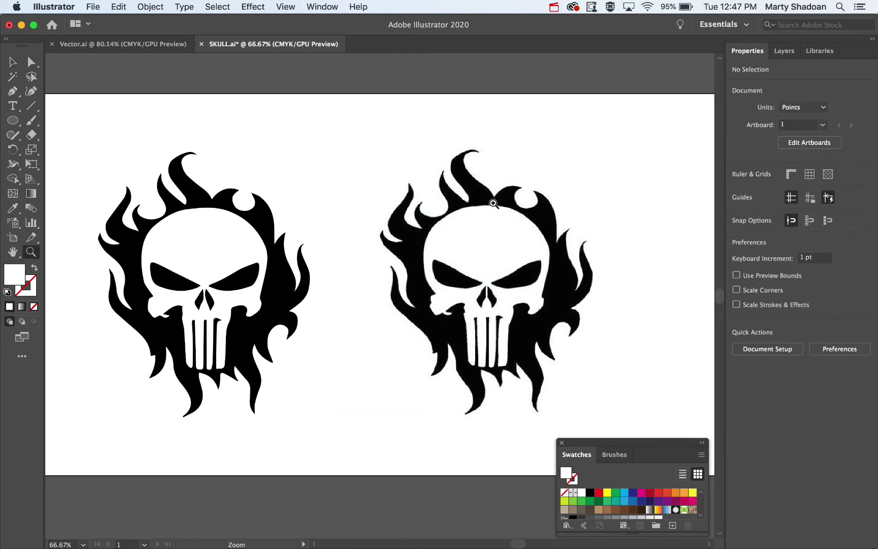
pyautogui.click(482, 188)
pyautogui.click(482, 188)
pyautogui.moveTo(238, 373); pyautogui.dragTo(563, 71)
pyautogui.click(417, 189)
pyautogui.click(416, 190)
pyautogui.moveTo(410, 382); pyautogui.dragTo(357, 156)
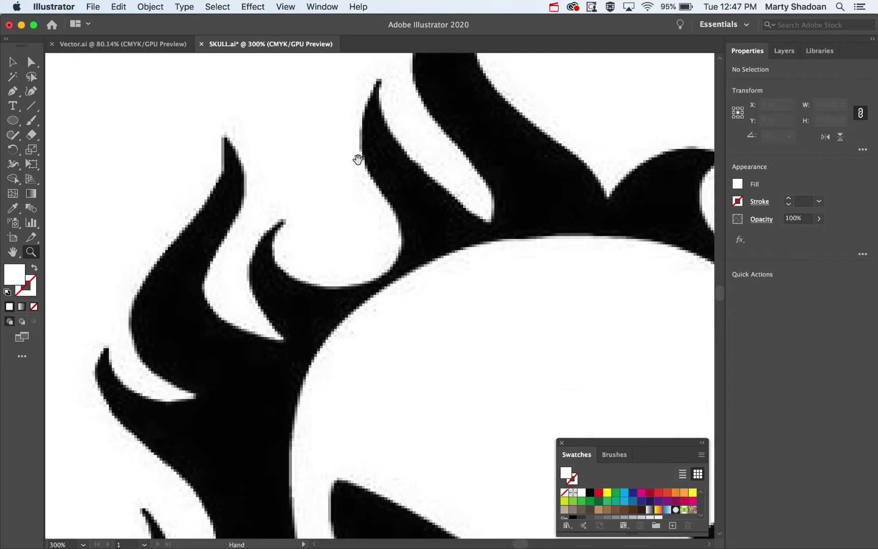
pyautogui.moveTo(486, 127); pyautogui.dragTo(308, 174)
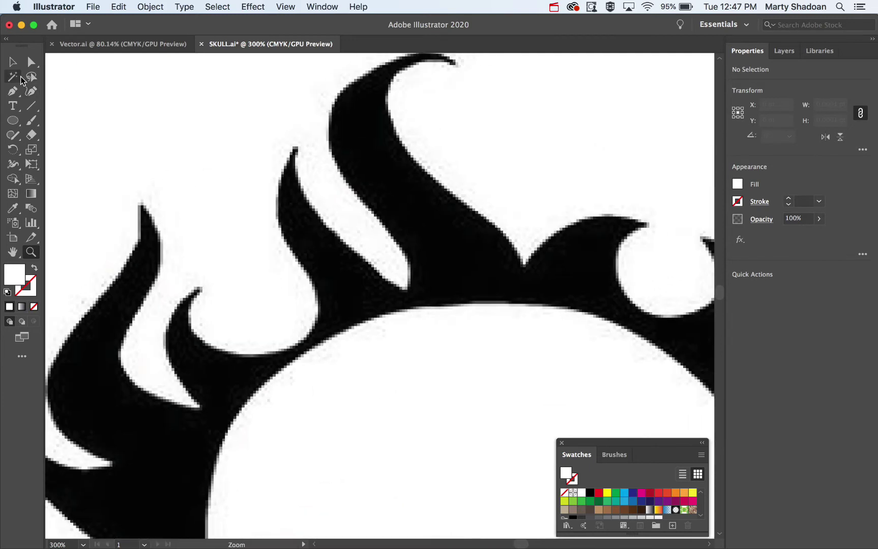
# Step: Select the placed skull image with the Direct Selection tool and check its shape for editable anchor points
pyautogui.click(25, 64)
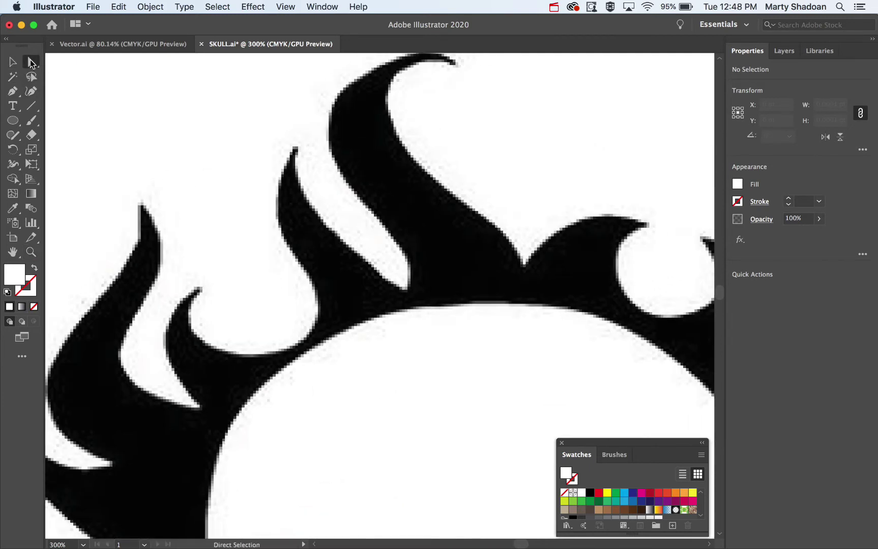
pyautogui.click(423, 200)
pyautogui.moveTo(363, 161); pyautogui.dragTo(366, 240)
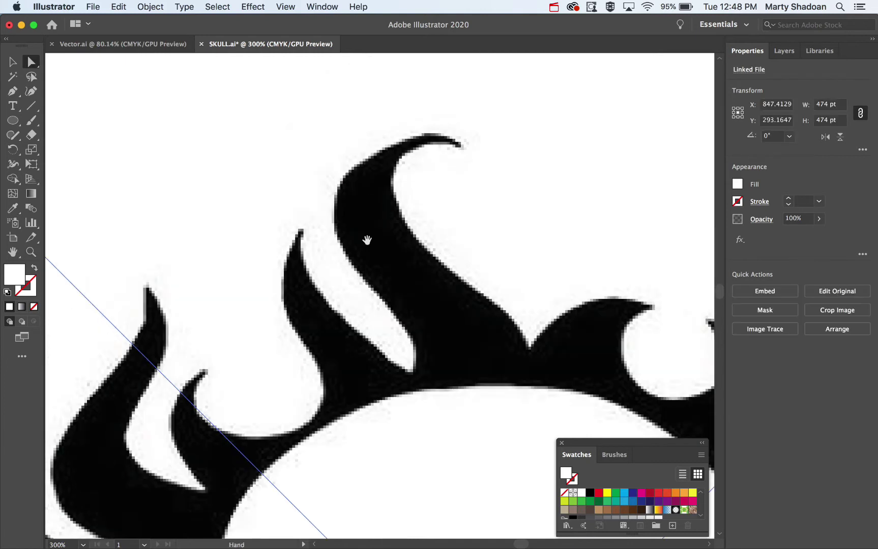
pyautogui.press('super+minus')
pyautogui.press('-')
pyautogui.press('super+minus')
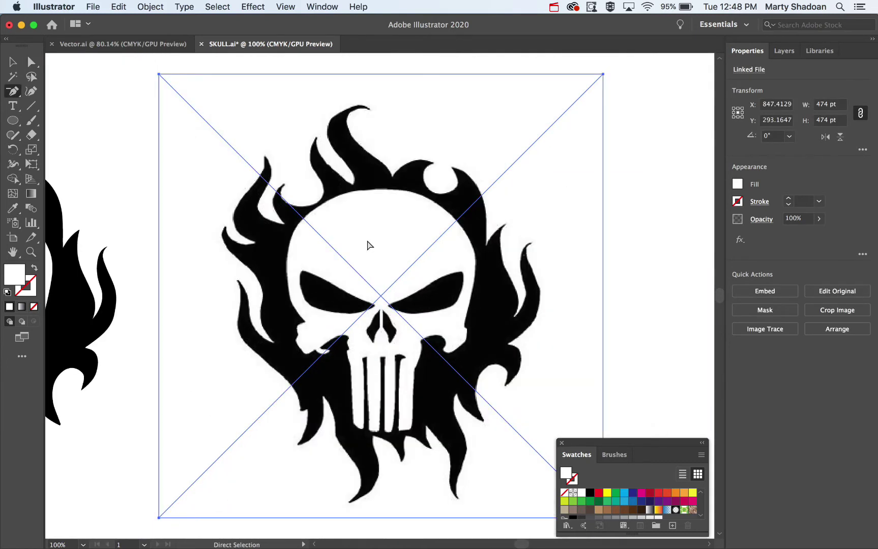
pyautogui.click(662, 218)
pyautogui.click(555, 302)
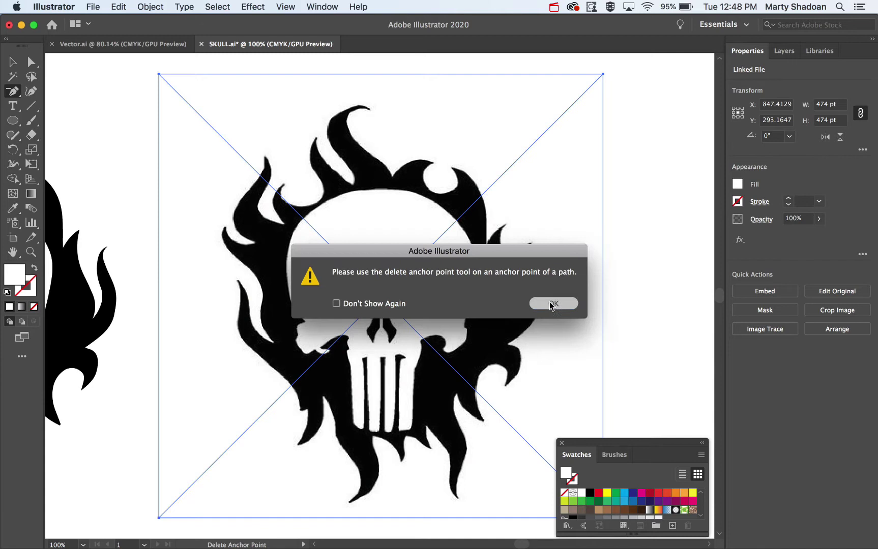
# Step: Move the placed image slightly farther from the vector skull, to an X position of about 868 pt
pyautogui.press('a')
pyautogui.click(661, 216)
pyautogui.click(499, 276)
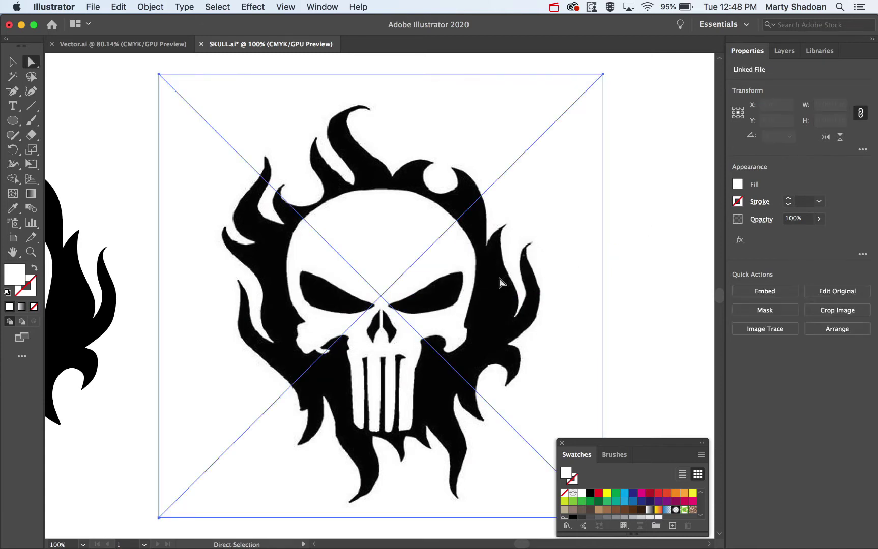
pyautogui.moveTo(492, 282); pyautogui.dragTo(511, 284)
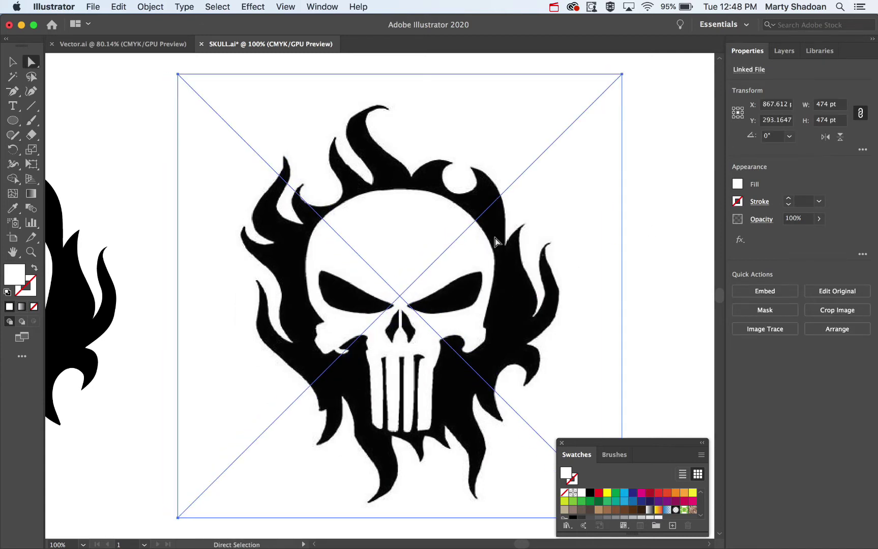
# Step: Draw a rectangle about 1063 by 586 pt that covers both skulls
pyautogui.press('z')
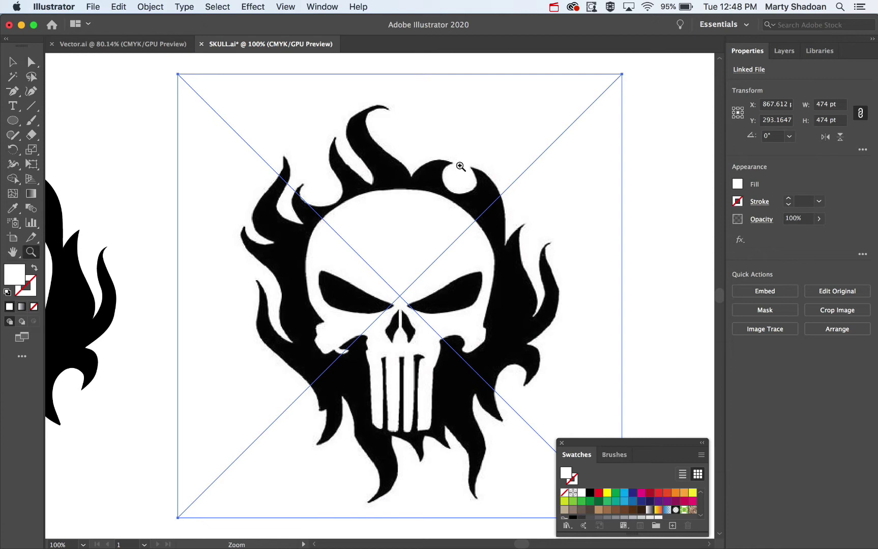
pyautogui.keyDown('alt'); pyautogui.click(335, 201); pyautogui.keyUp('alt')
pyautogui.keyDown('alt'); pyautogui.click(433, 214); pyautogui.keyUp('alt')
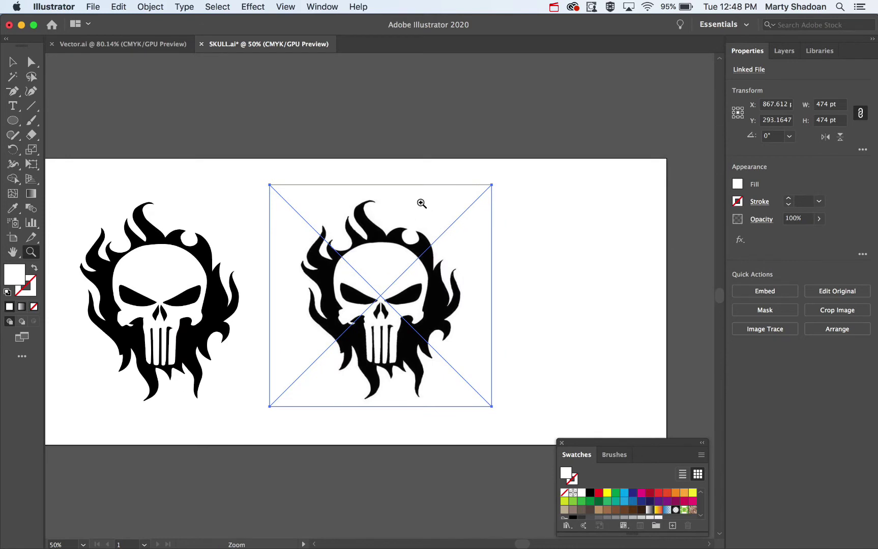
pyautogui.press('m')
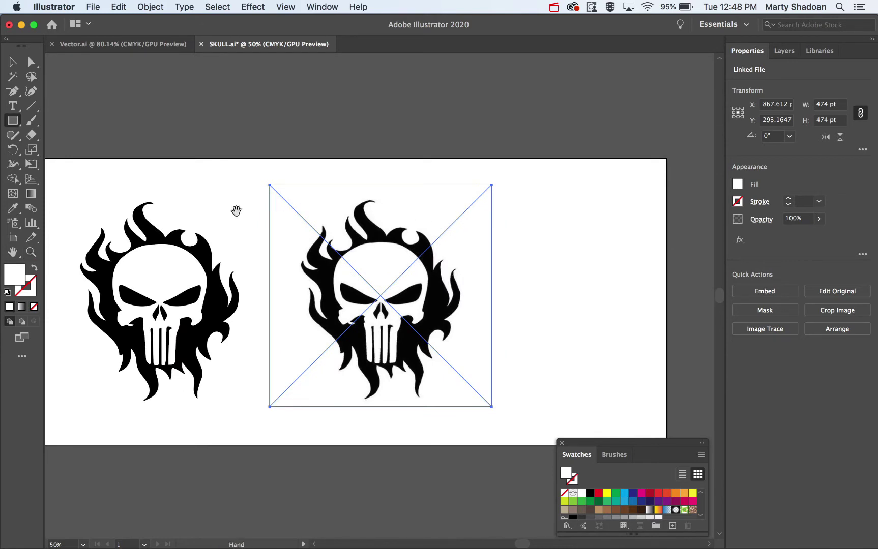
pyautogui.hscroll(-3, 235, 206)
pyautogui.moveTo(114, 163); pyautogui.dragTo(612, 438)
pyautogui.press('v')
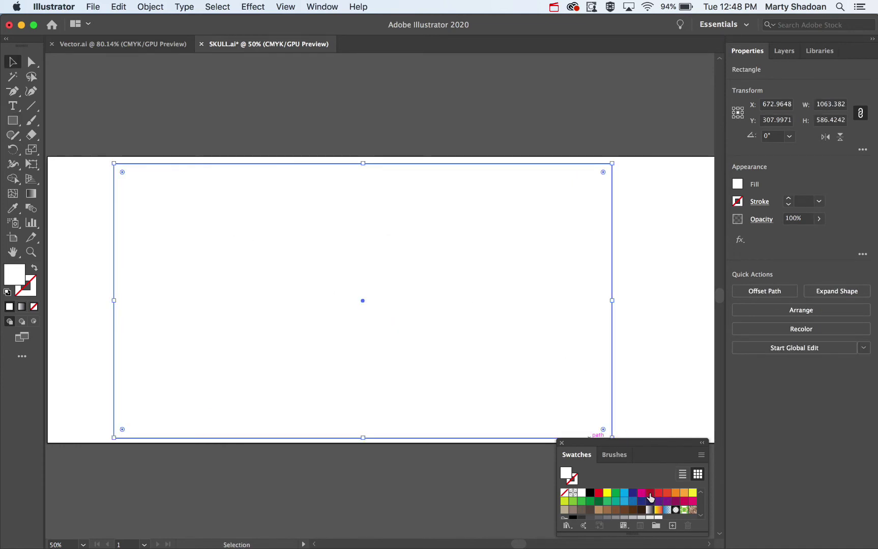
# Step: Fill the rectangle with red and send it to the back, behind both skulls
pyautogui.click(599, 493)
pyautogui.press('a')
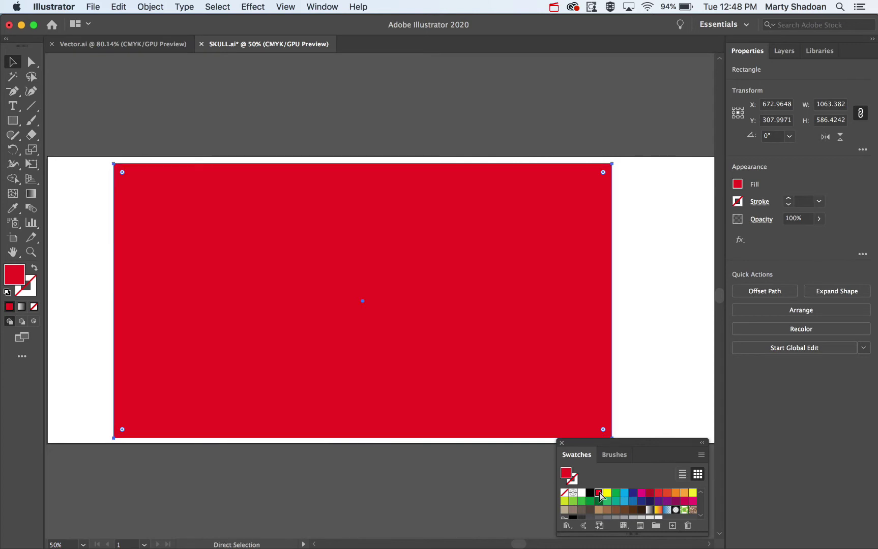
pyautogui.press('super+shift+bracketleft')
pyautogui.press('v')
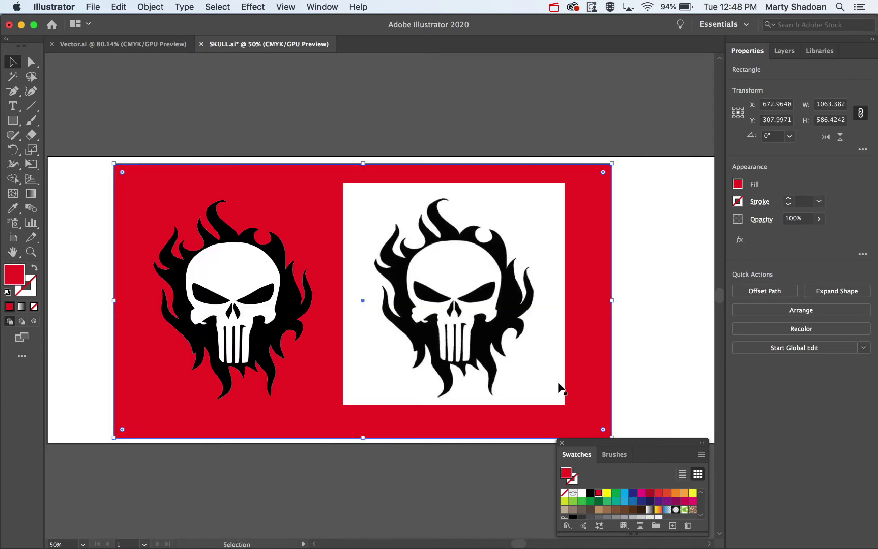
# Step: Examine the edges of the placed skull image's upper flames at high magnification
pyautogui.click(621, 310)
pyautogui.click(377, 282)
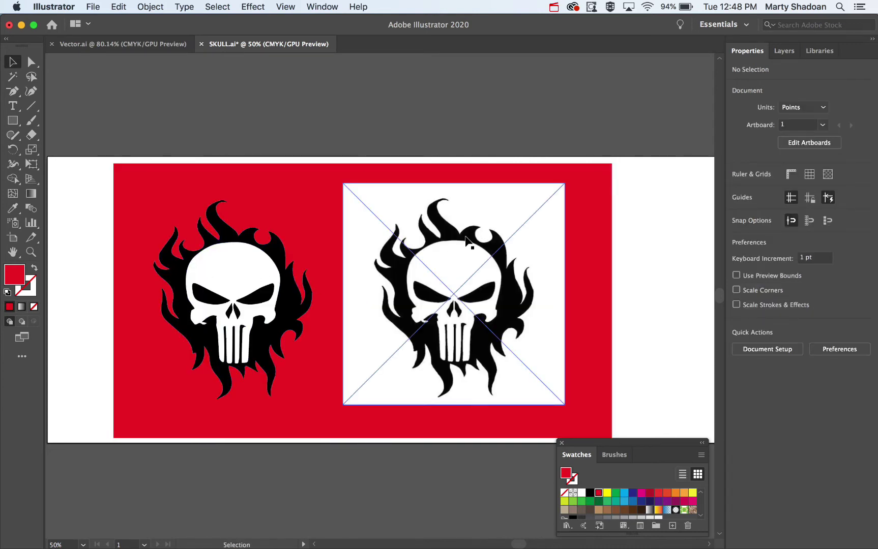
pyautogui.press('z')
pyautogui.moveTo(468, 247); pyautogui.dragTo(479, 282)
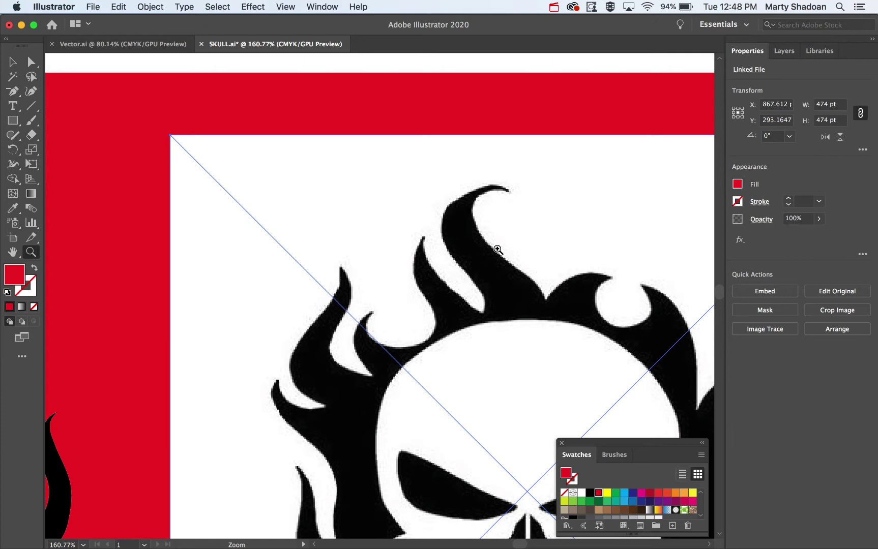
pyautogui.moveTo(487, 242); pyautogui.dragTo(581, 344)
pyautogui.hscroll(4, 581, 344)
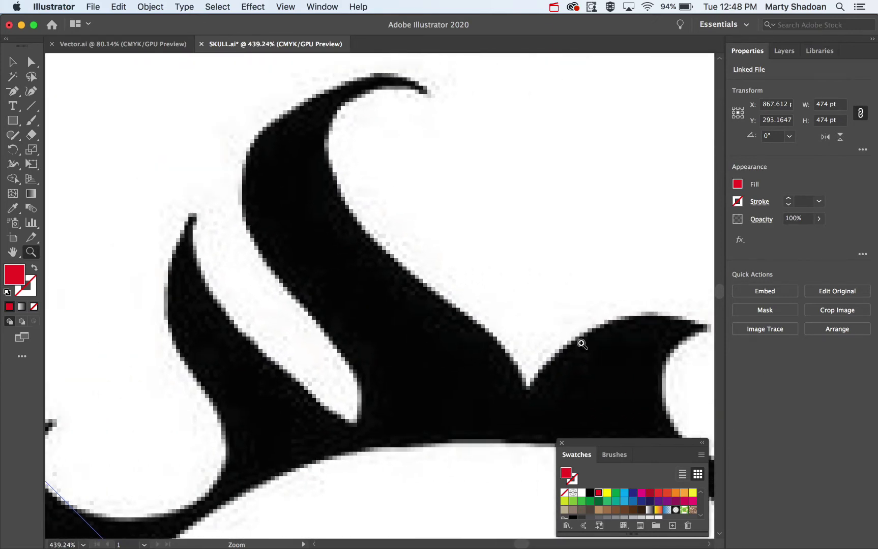
pyautogui.hscroll(-10, 582, 344)
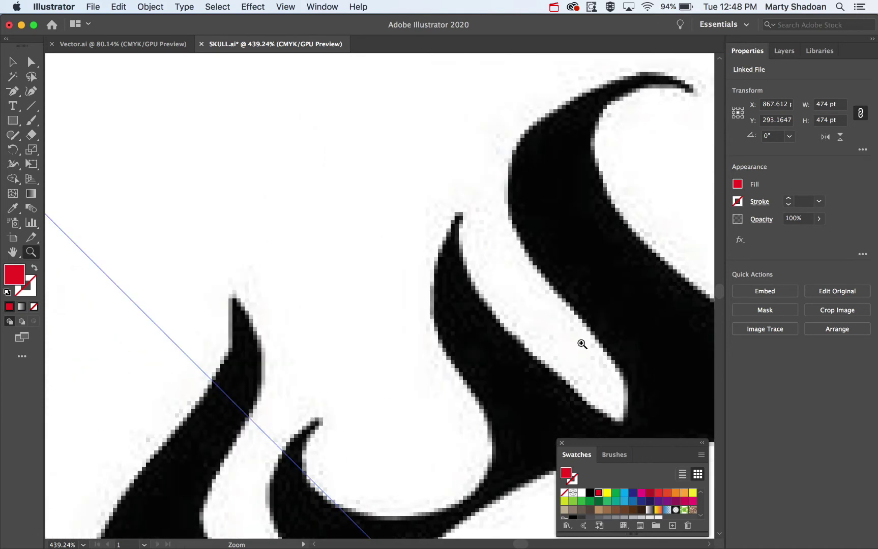
# Step: Examine the vector skull's upper flame edges up close and select its black shape with the Direct Selection tool
pyautogui.hscroll(-10, 582, 344)
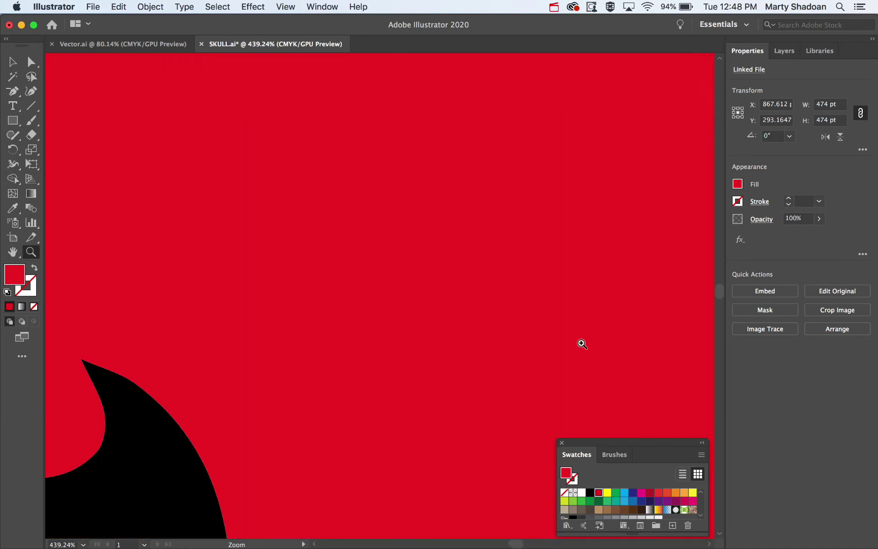
pyautogui.hscroll(-5, 154, 406)
pyautogui.scroll(-4, 155, 406)
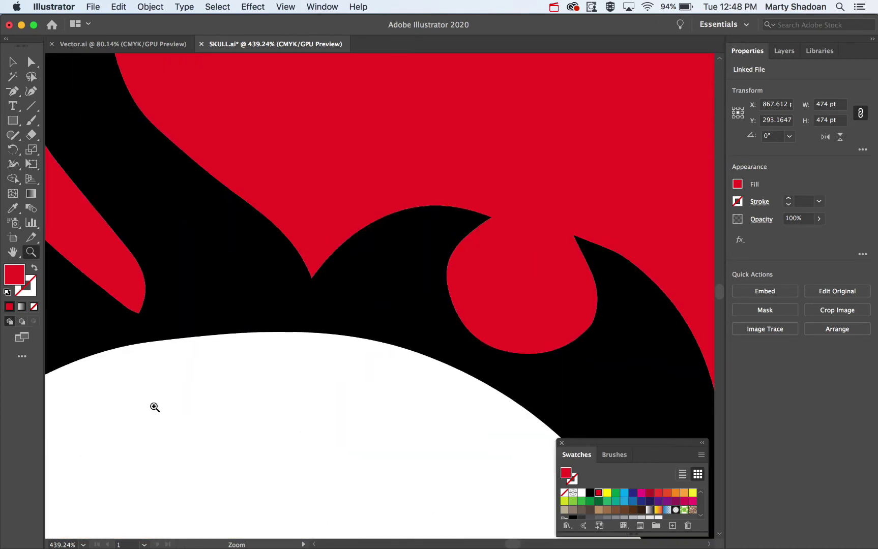
pyautogui.press('a')
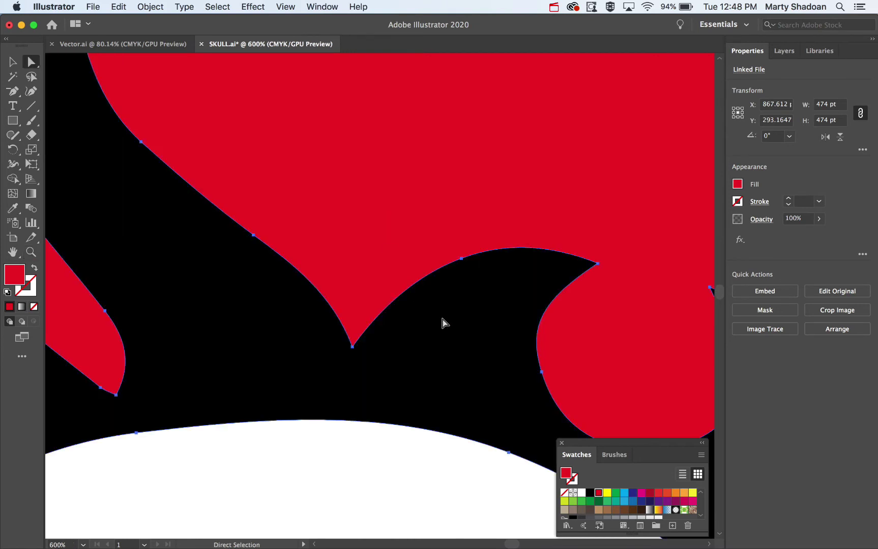
pyautogui.click(442, 319)
# Step: Select the white backing shape of the vector skull, pull it out from behind the black artwork and delete it
pyautogui.press('super+minus')
pyautogui.press('super+minus')
pyautogui.press('super+minus')
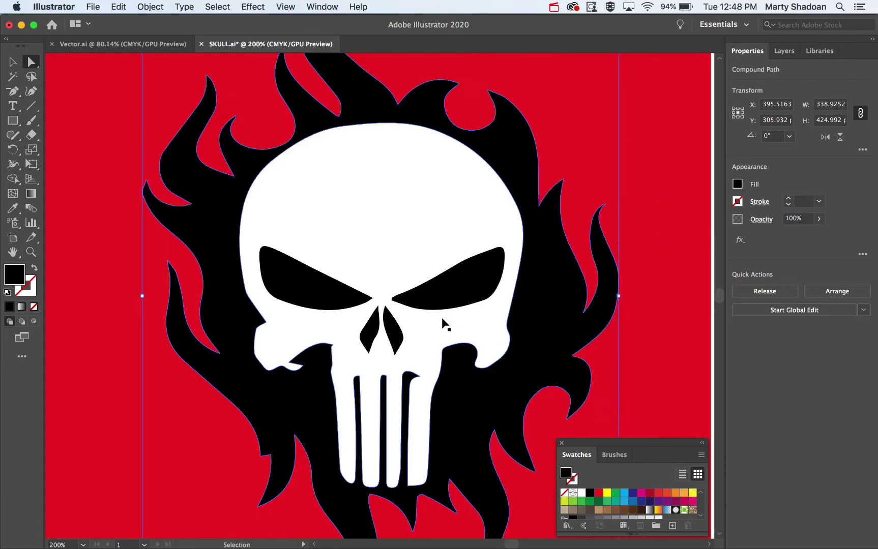
pyautogui.click(426, 228)
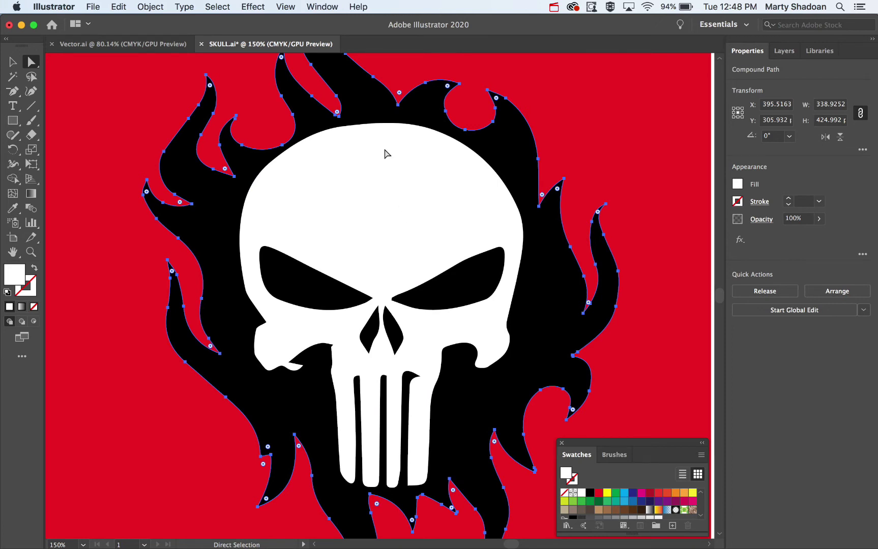
pyautogui.click(656, 165)
pyautogui.moveTo(448, 237); pyautogui.dragTo(322, 282)
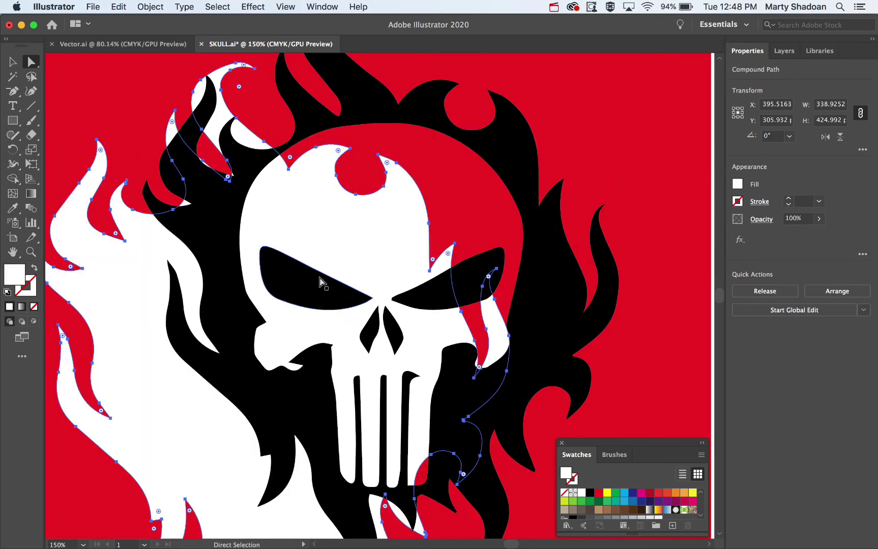
pyautogui.press('Delete')
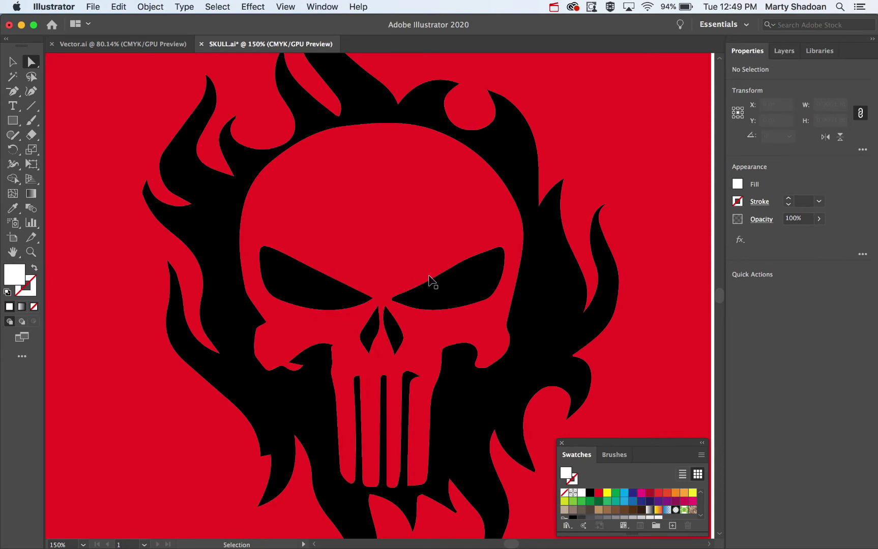
# Step: Select the black vector skull and inspect the anchor points along its upper-right flames with the Direct Selection tool
pyautogui.press('super+minus')
pyautogui.press('super+minus')
pyautogui.press('space')
pyautogui.moveTo(432, 277); pyautogui.dragTo(275, 239)
pyautogui.press('v')
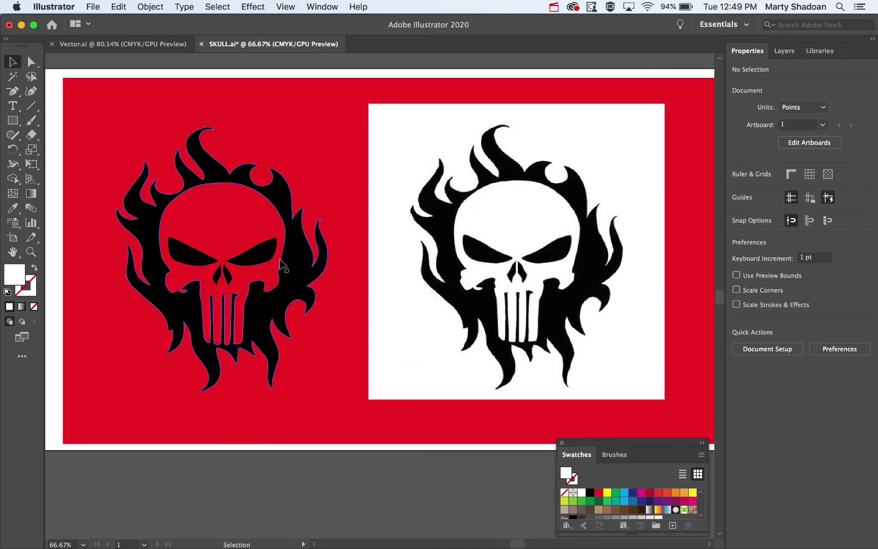
pyautogui.click(309, 268)
pyautogui.press('z')
pyautogui.moveTo(294, 197); pyautogui.dragTo(574, 382)
pyautogui.press('a')
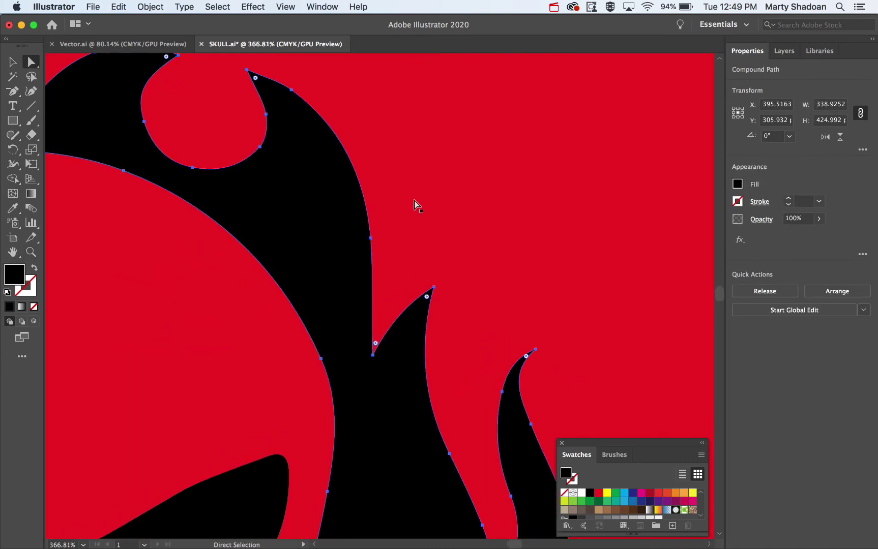
pyautogui.click(416, 202)
pyautogui.click(327, 190)
# Step: Inspect the edges of the vector skull's eye shapes at 2400% magnification
pyautogui.scroll(10, 464, 313)
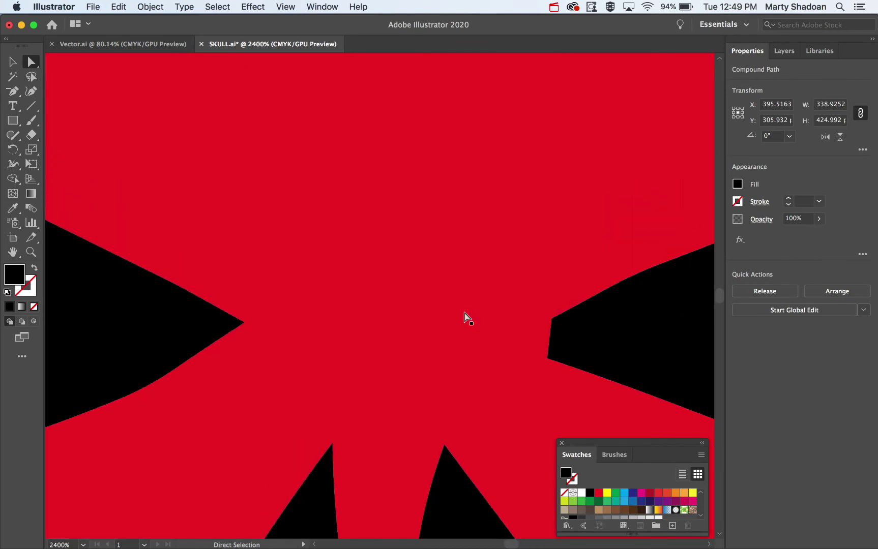
pyautogui.hscroll(10, 464, 313)
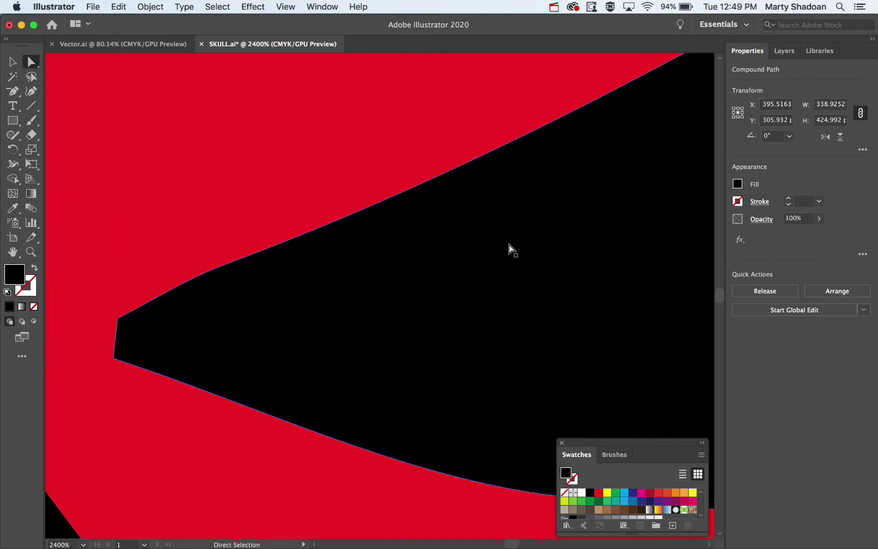
pyautogui.hscroll(5, 508, 246)
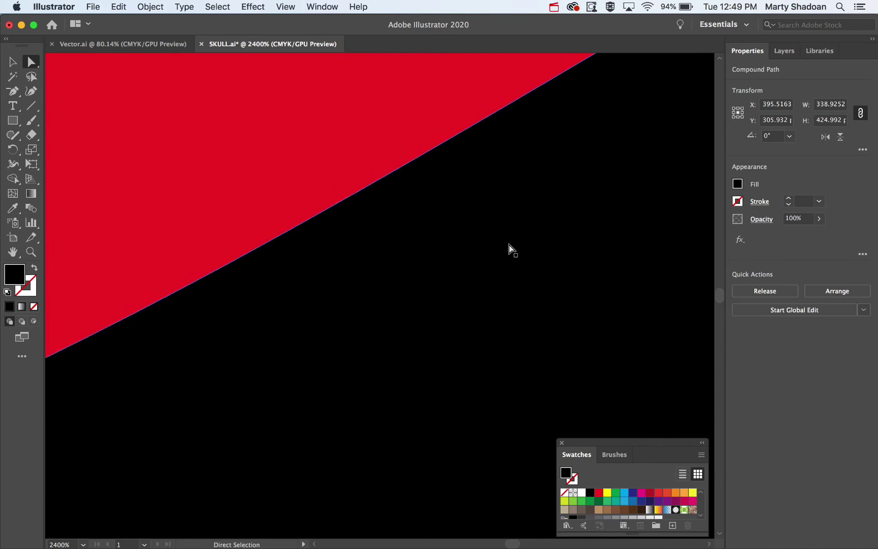
pyautogui.scroll(5, 509, 246)
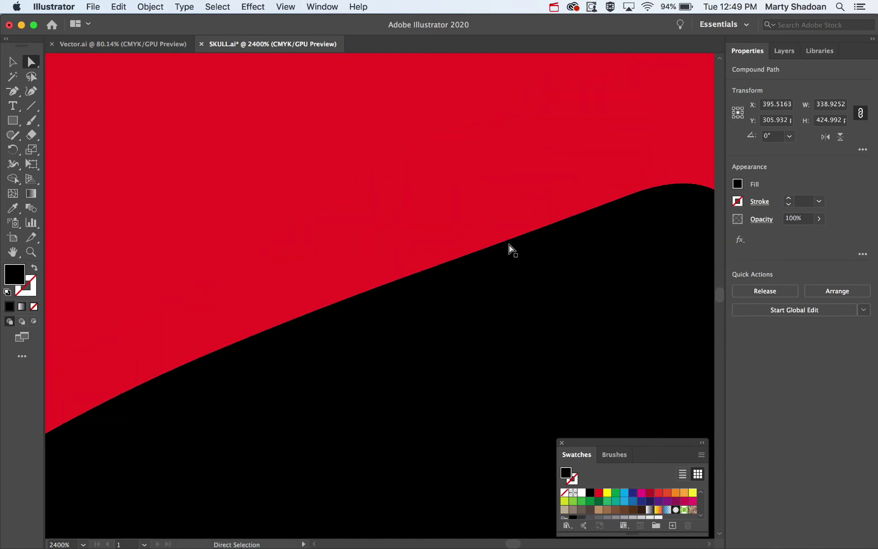
pyautogui.hscroll(4, 509, 247)
# Step: Compare by examining the pixel edges of the tallest flame on the placed skull image up close
pyautogui.press('super+minus')
pyautogui.press('super+minus')
pyautogui.press('super+minus')
pyautogui.press('super+minus')
pyautogui.press('super+minus')
pyautogui.press('super+minus')
pyautogui.press('super+minus')
pyautogui.press('super+minus')
pyautogui.press('super+minus')
pyautogui.press('super+minus')
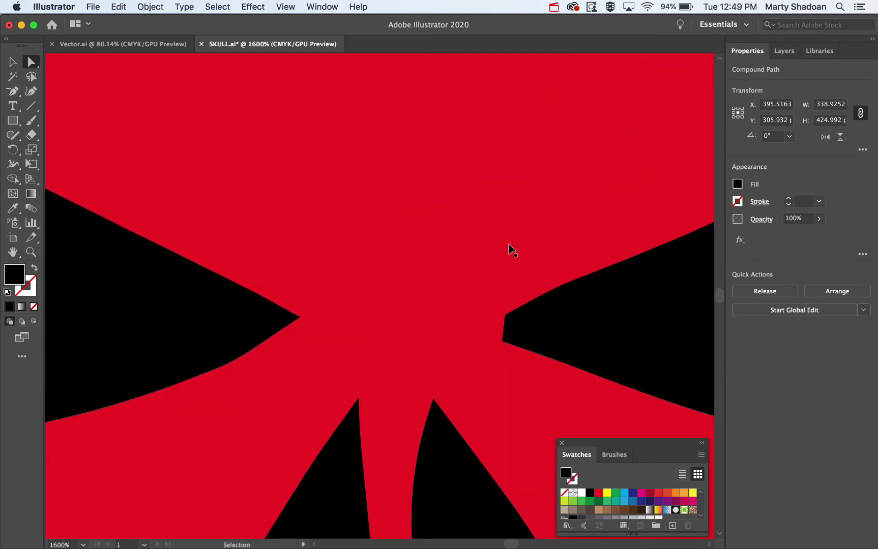
pyautogui.press('super+minus')
pyautogui.press('a')
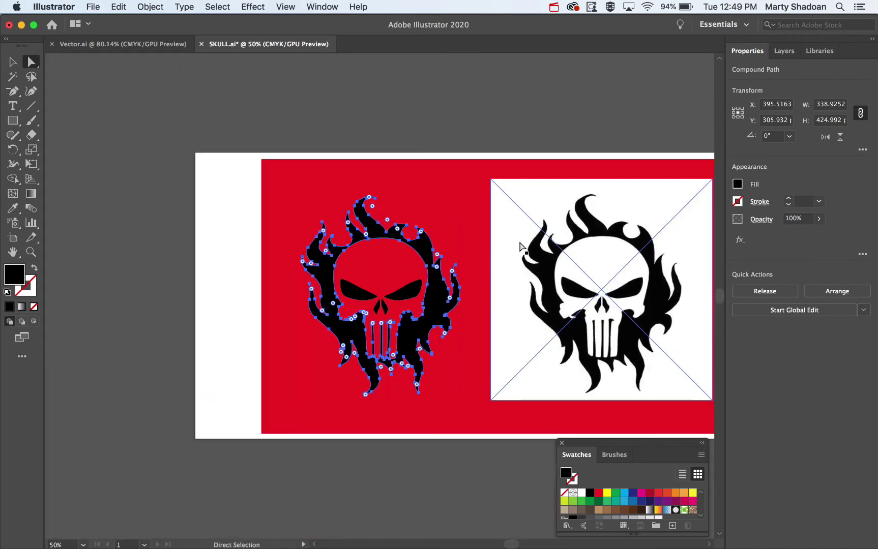
pyautogui.press('z')
pyautogui.moveTo(569, 193); pyautogui.dragTo(749, 330)
pyautogui.moveTo(622, 242); pyautogui.dragTo(643, 218)
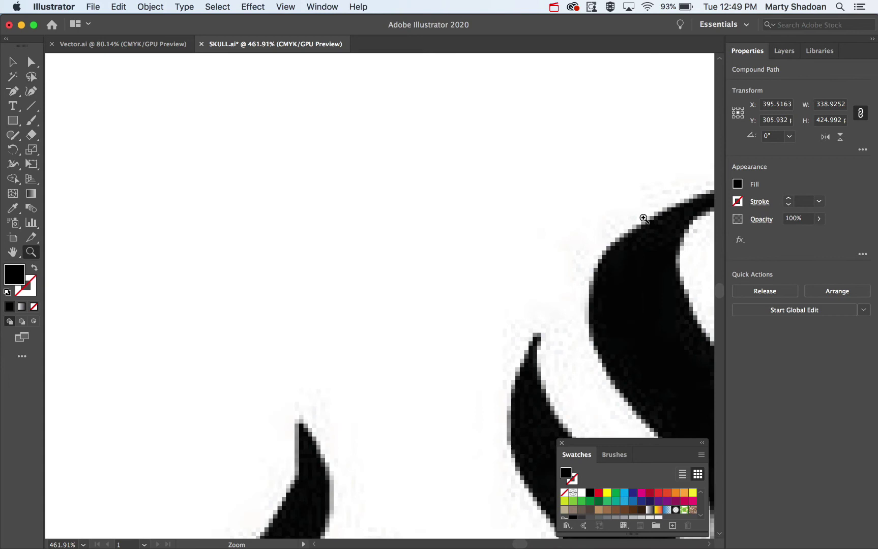
pyautogui.moveTo(644, 256); pyautogui.dragTo(373, 208)
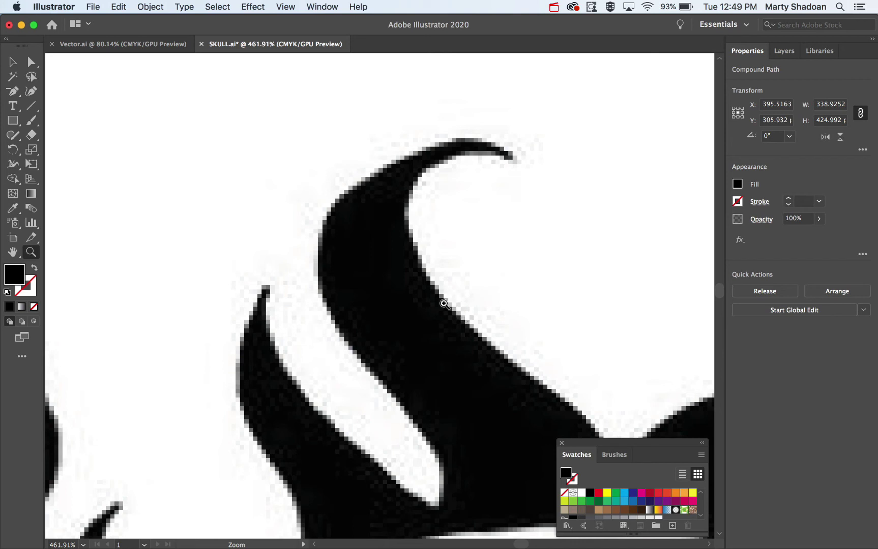
# Step: Select the placed skull image with the Selection tool to check its full bounding area and white background
pyautogui.press('super+minus')
pyautogui.press('super+minus')
pyautogui.press('super+minus')
pyautogui.press('super+minus')
pyautogui.press('super+minus')
pyautogui.press('super+minus')
pyautogui.press('super+minus')
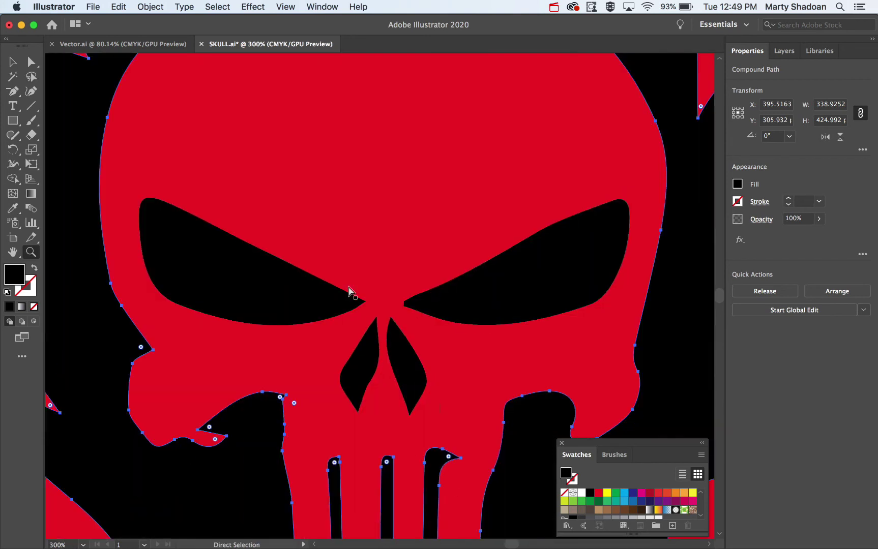
pyautogui.press('v')
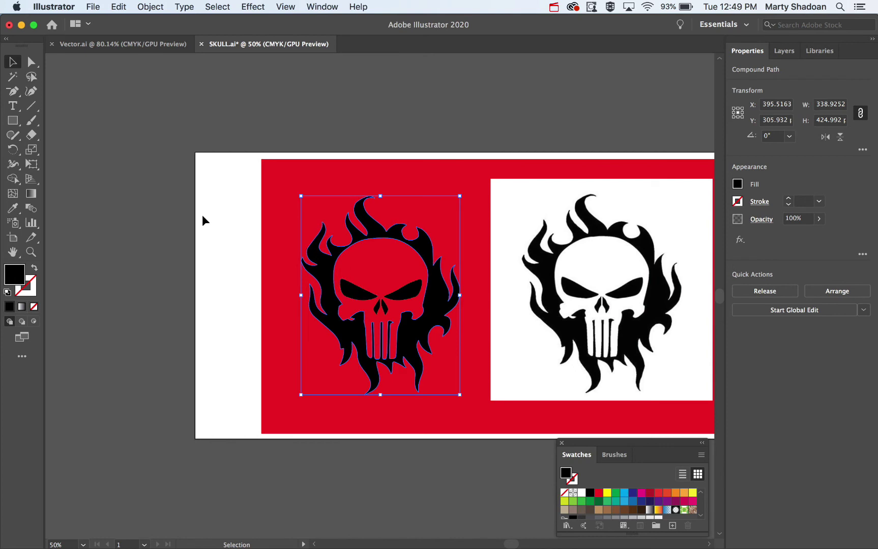
pyautogui.click(432, 231)
pyautogui.moveTo(431, 231); pyautogui.dragTo(324, 227)
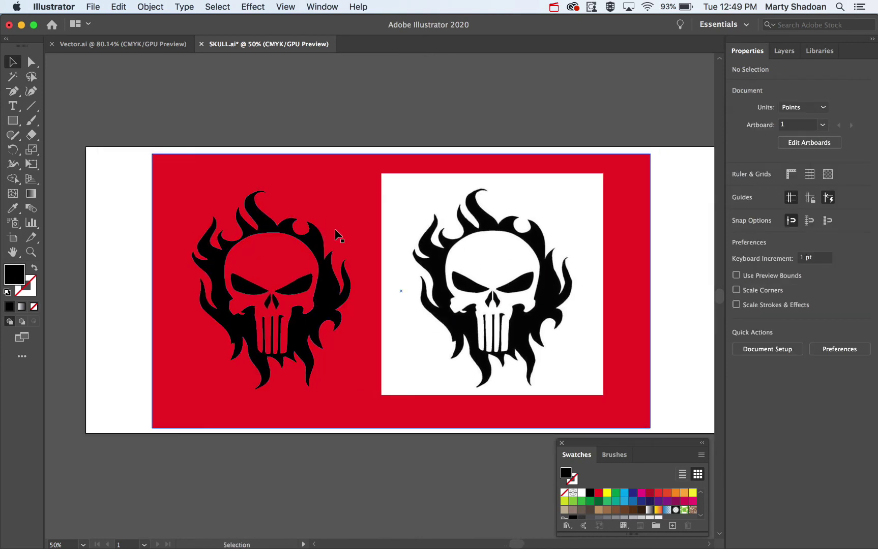
pyautogui.click(542, 222)
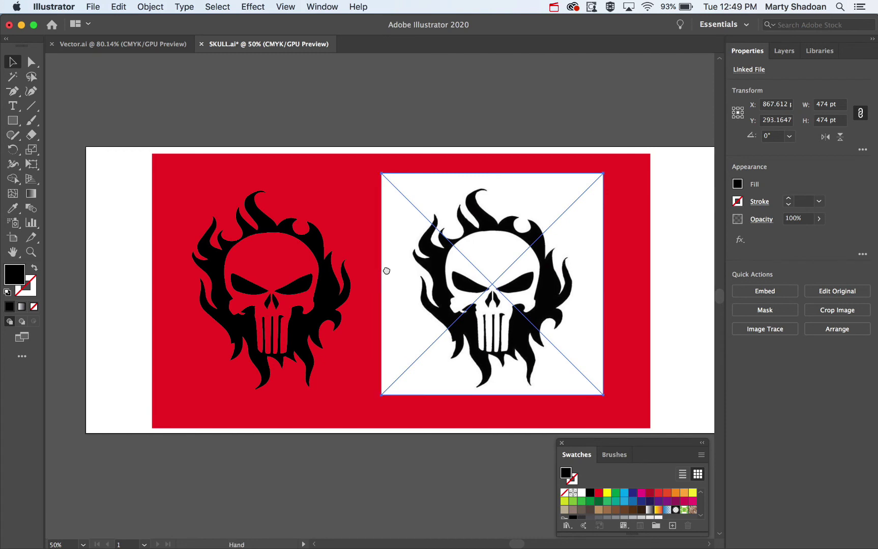
pyautogui.moveTo(387, 269); pyautogui.dragTo(351, 260)
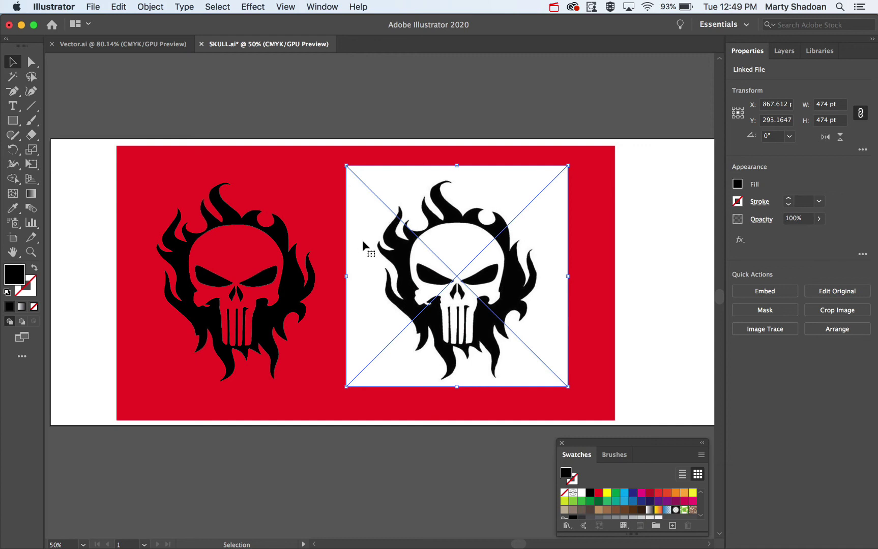
# Step: Select the vector skull with the Selection tool and again with the Direct Selection tool, clearing the selection each time
pyautogui.click(294, 288)
pyautogui.click(294, 439)
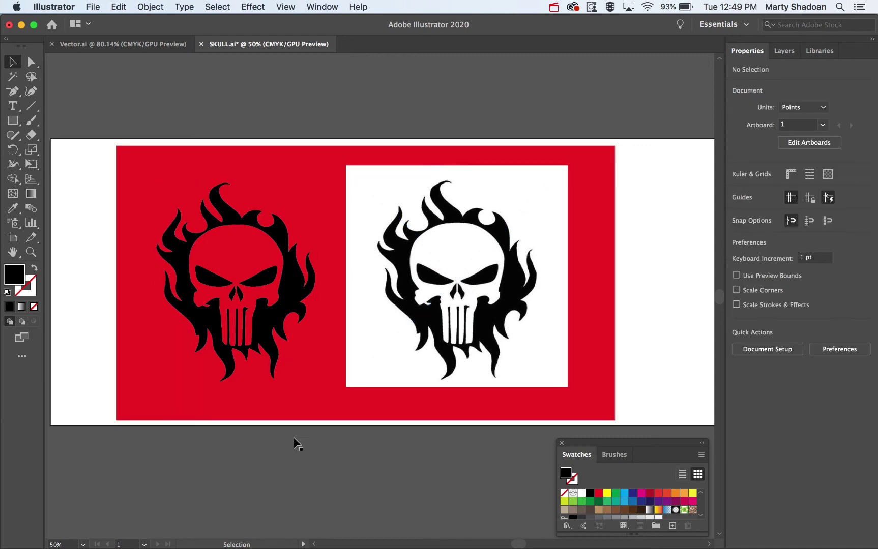
pyautogui.press('a')
pyautogui.click(292, 278)
pyautogui.click(332, 454)
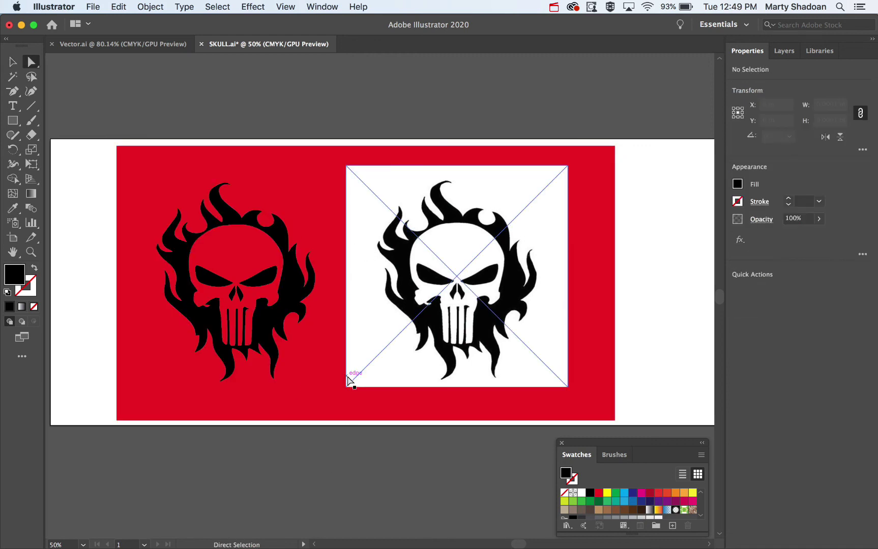
pyautogui.press('v')
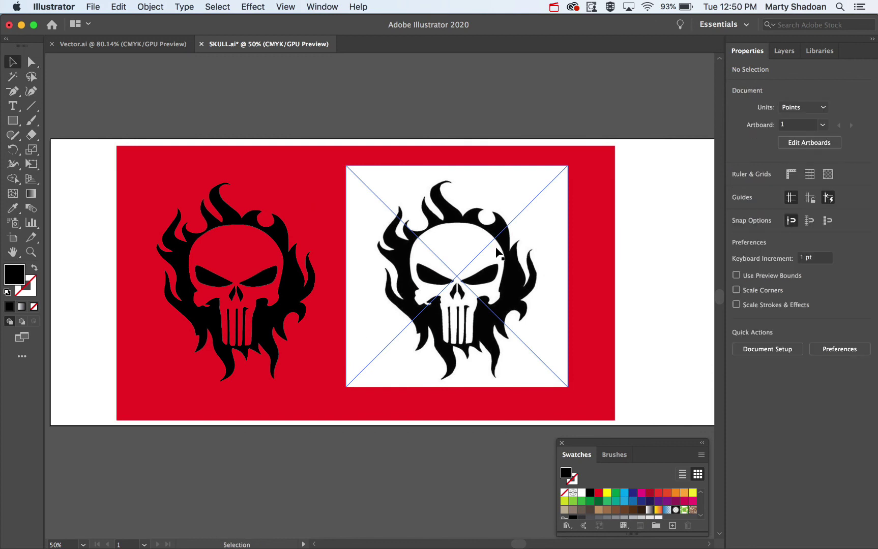
# Step: Move the placed skull image slightly away from the vector skull, to an X position of about 887 pt
pyautogui.press('space')
pyautogui.moveTo(506, 221); pyautogui.dragTo(389, 216)
pyautogui.moveTo(320, 228); pyautogui.dragTo(326, 223)
pyautogui.click(541, 218)
pyautogui.click(336, 182)
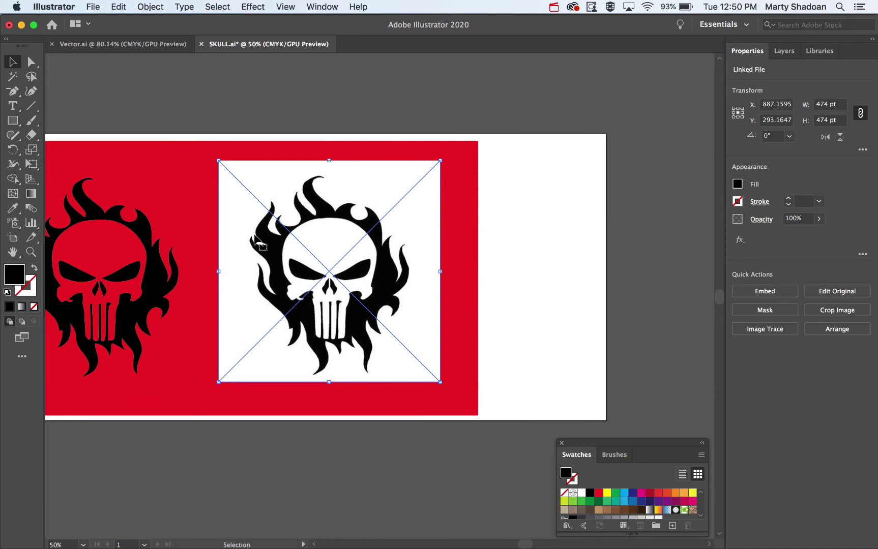
# Step: Reveal the anchor points of the whole vector skull with the Direct Selection tool, and clear the selection
pyautogui.moveTo(259, 243); pyautogui.dragTo(490, 239)
pyautogui.press('a')
pyautogui.click(374, 226)
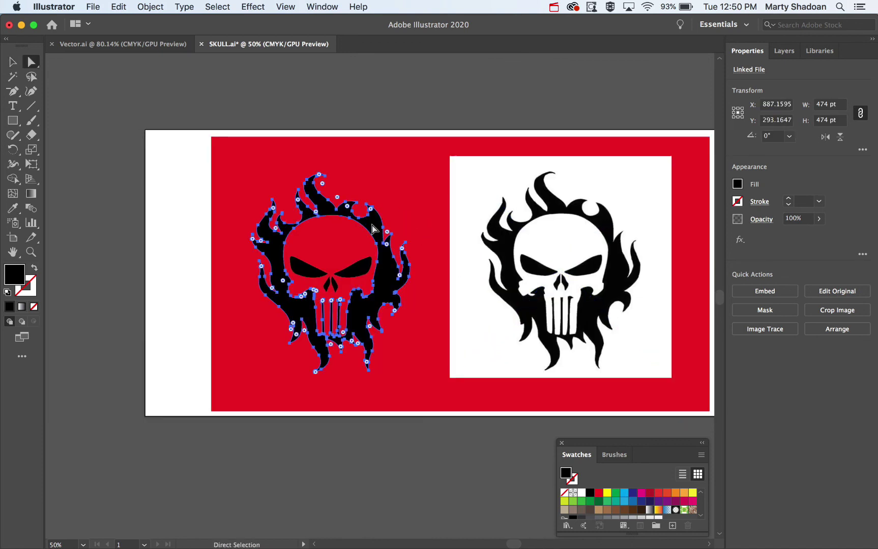
pyautogui.hscroll(5, 335, 246)
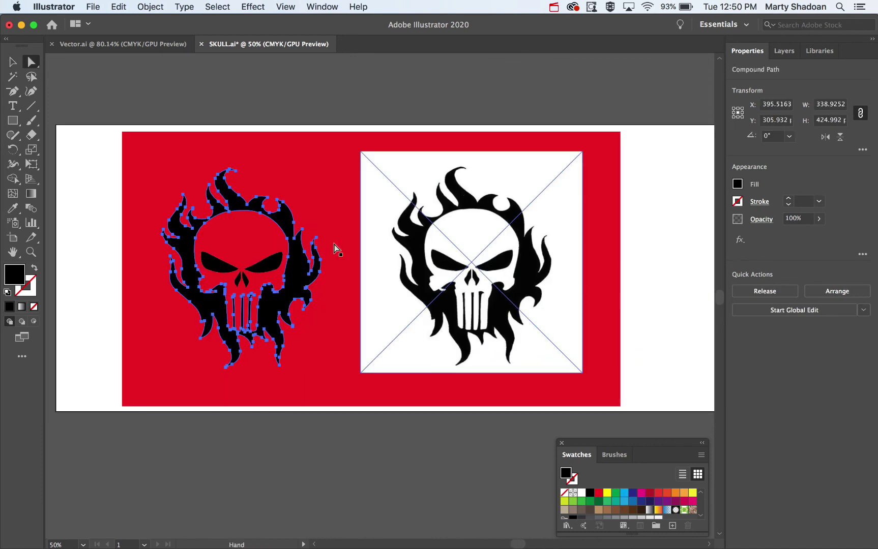
pyautogui.press('v')
pyautogui.click(664, 197)
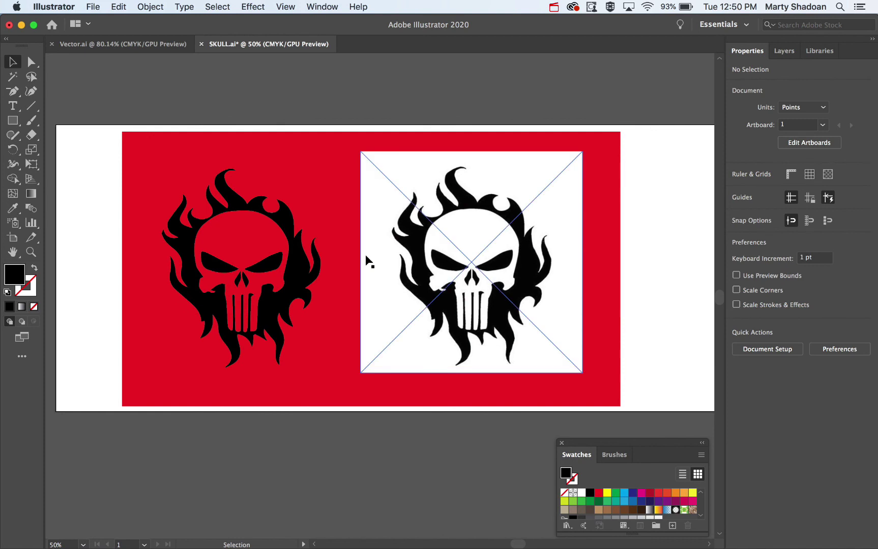